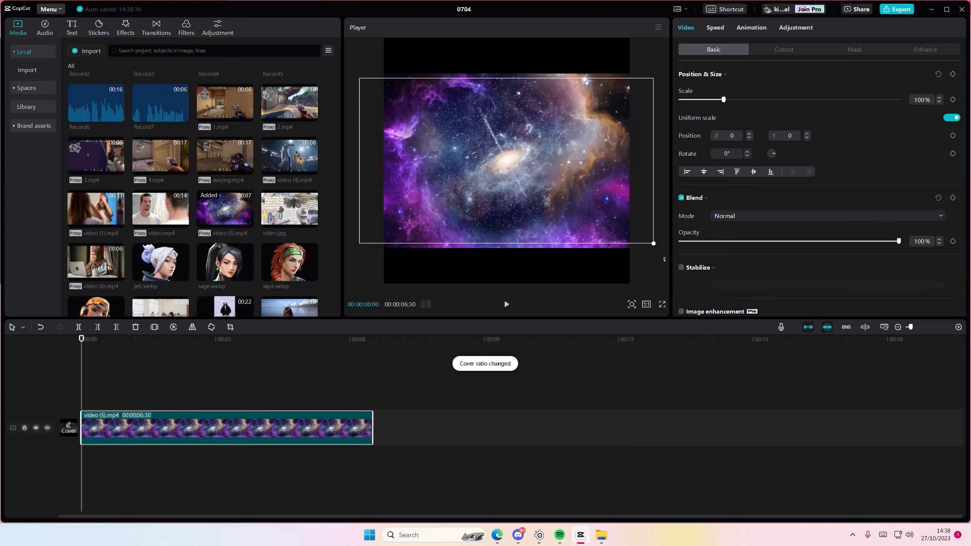
- Try the Fisheye lens effect above the galaxy clip and delete it again
left_click(125, 28)
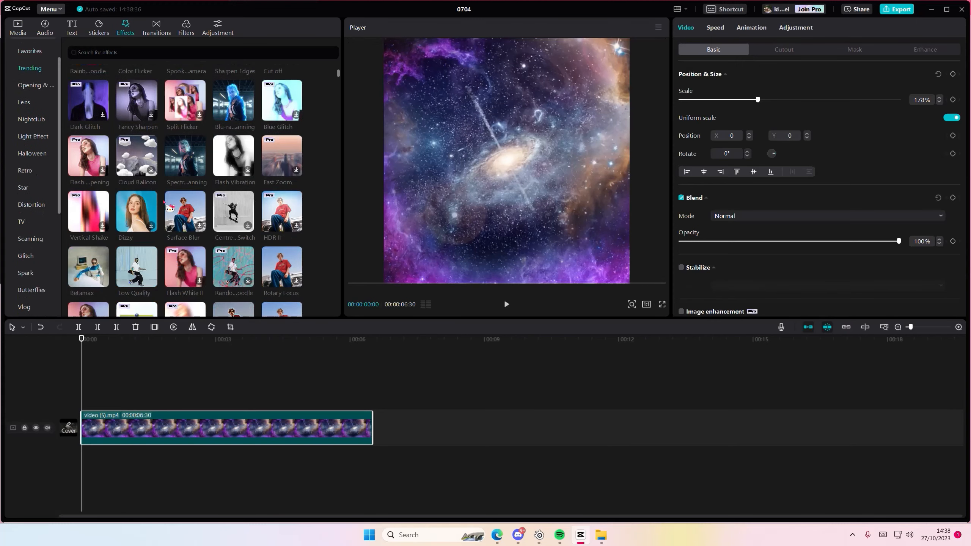
scroll(134, 209, "down", 10)
scroll(133, 209, "down", 10)
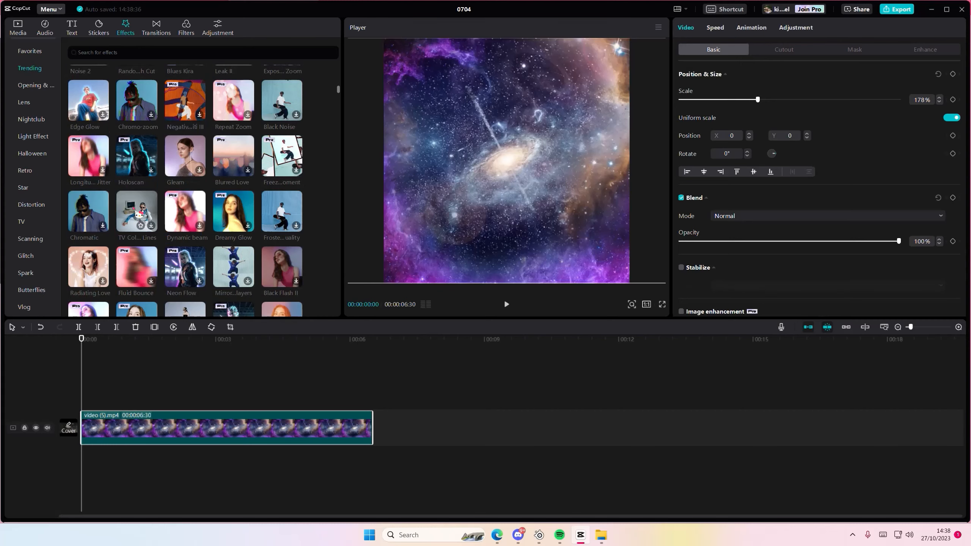
scroll(138, 211, "down", 8)
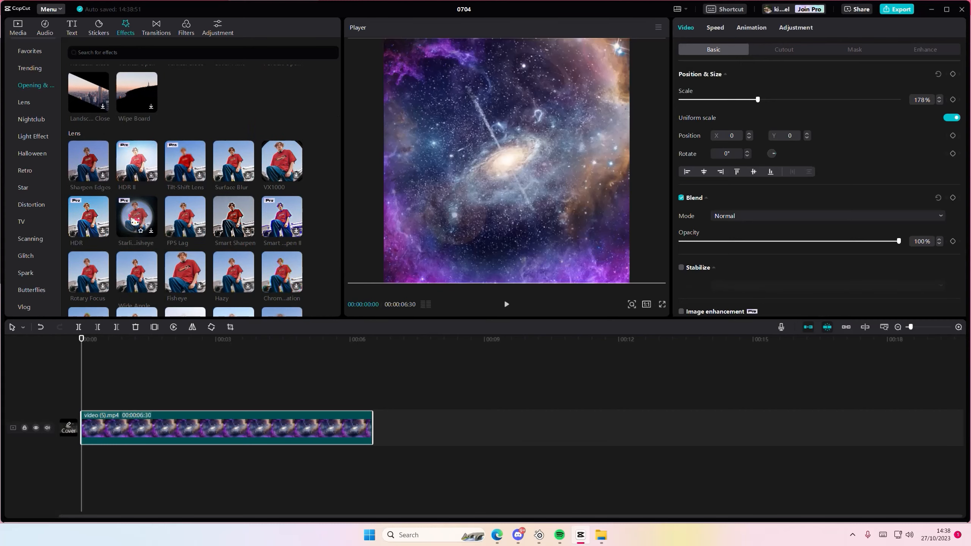
scroll(139, 226, "down", 1)
left_click_drag(171, 259, 156, 383)
left_click(148, 378)
left_click(168, 403)
left_click(171, 395)
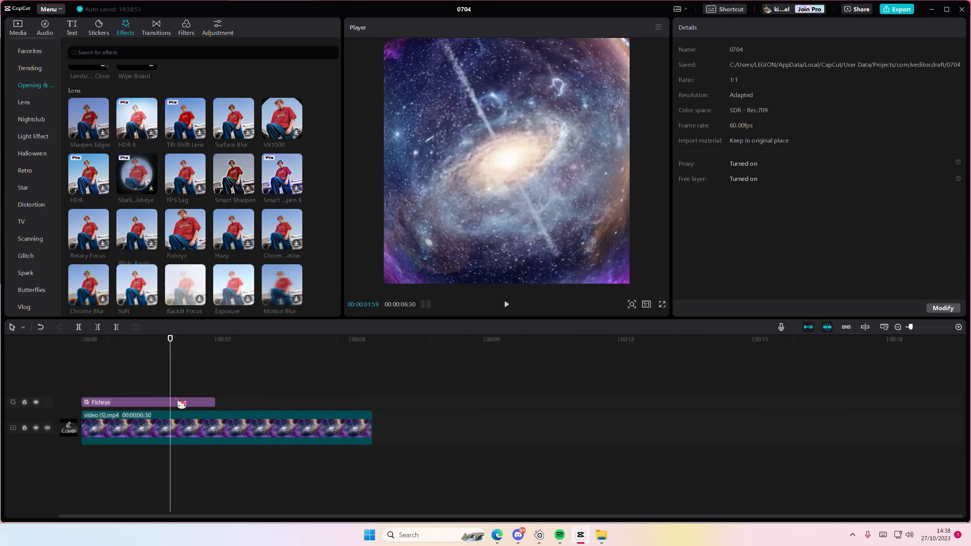
left_click(175, 397)
left_click(142, 403)
key("Delete")
- Try the Fisheye II and Fisheye 4 lens effects on the galaxy clip, undoing each one
scroll(169, 282, "down", 3)
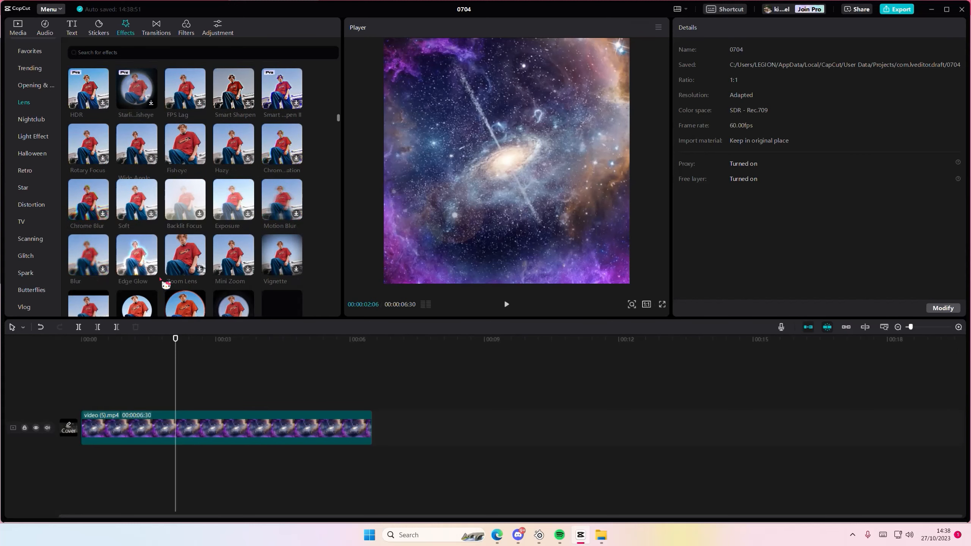
left_click_drag(136, 268, 107, 424)
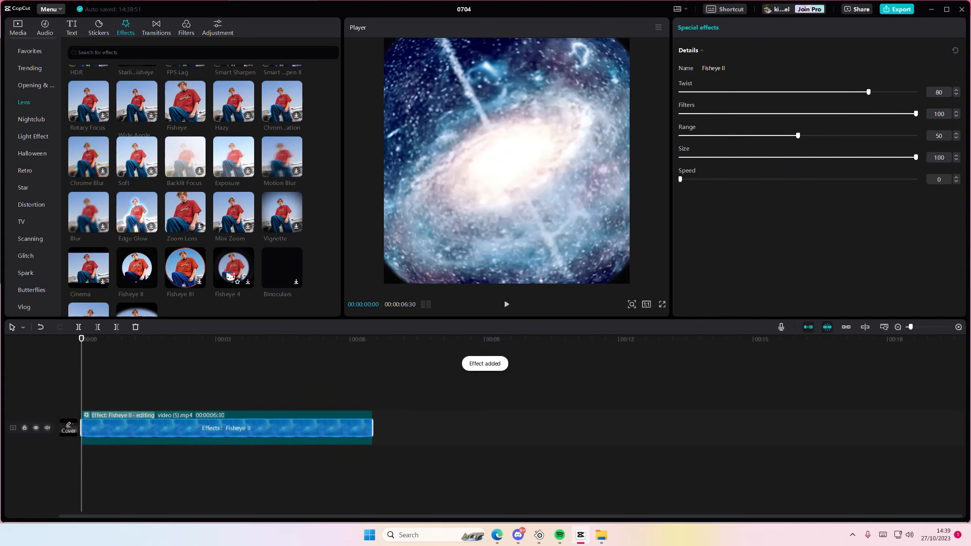
key("ctrl+z")
left_click_drag(233, 268, 151, 374)
key("ctrl+z")
- Place the Fisheye III effect above the galaxy clip, extend it to the clip's end and select both
left_click_drag(185, 267, 175, 393)
left_click(109, 386)
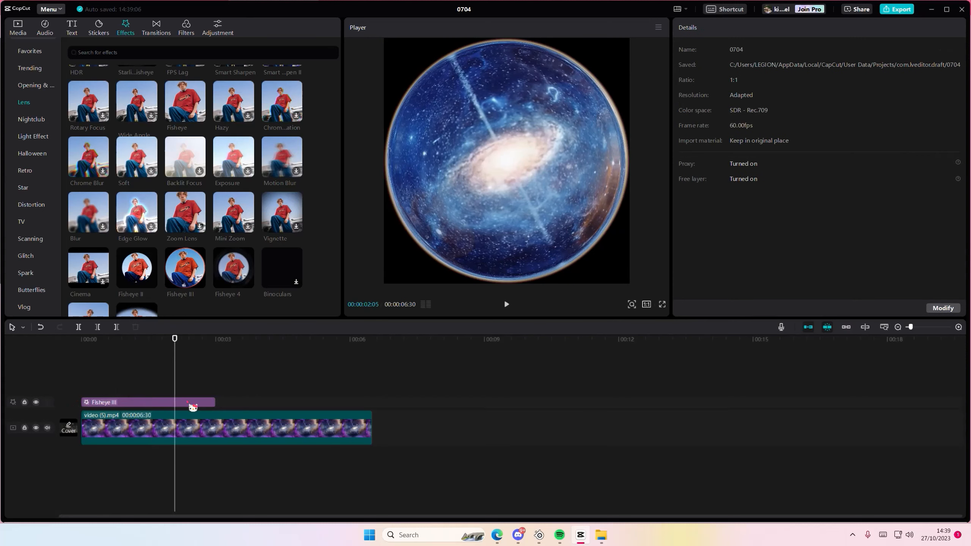
scroll(199, 310, "down", 2)
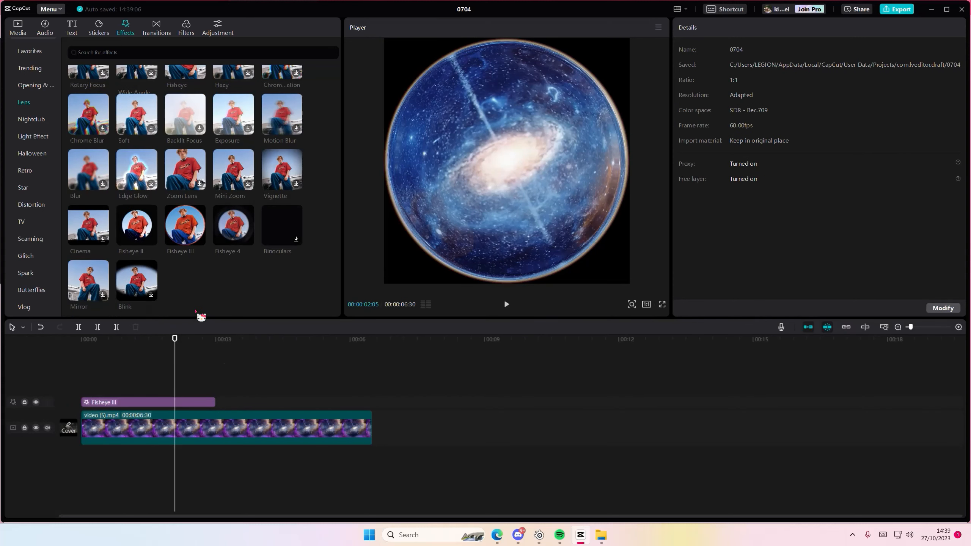
left_click_drag(216, 403, 373, 404)
left_click(286, 441)
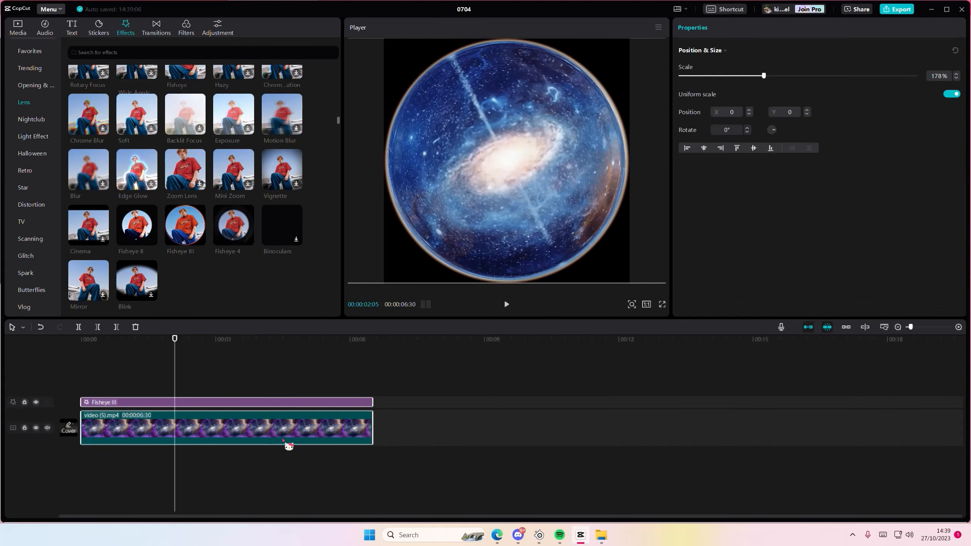
- Try reducing the scale of the selected galaxy clip with its Fisheye III effect, and undo the trial changes
right_click(286, 441)
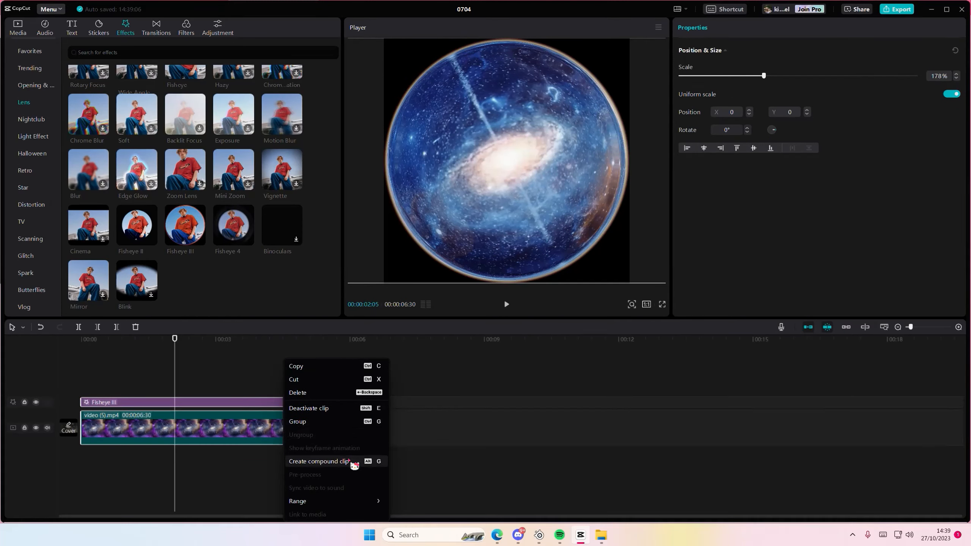
left_click(195, 379)
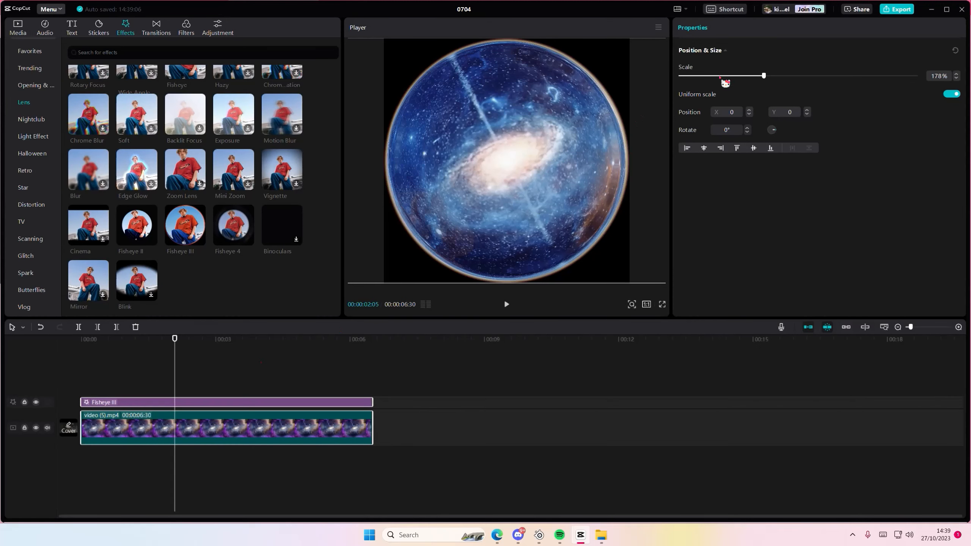
left_click_drag(751, 81, 737, 82)
key("ctrl+z")
left_click_drag(208, 345, 154, 422)
left_click_drag(163, 389, 25, 384)
key("ctrl+z")
- Try the Fisheye II effect on a track above the galaxy clip, extend it and undo both changes
left_click_drag(173, 240, 77, 404)
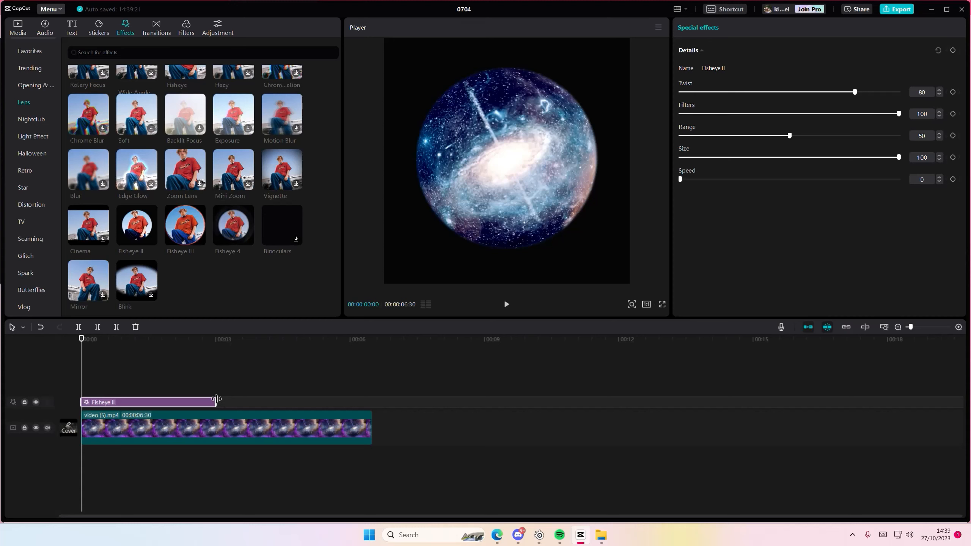
left_click_drag(216, 398, 359, 404)
key("ctrl+z")
key("ctrl+z")
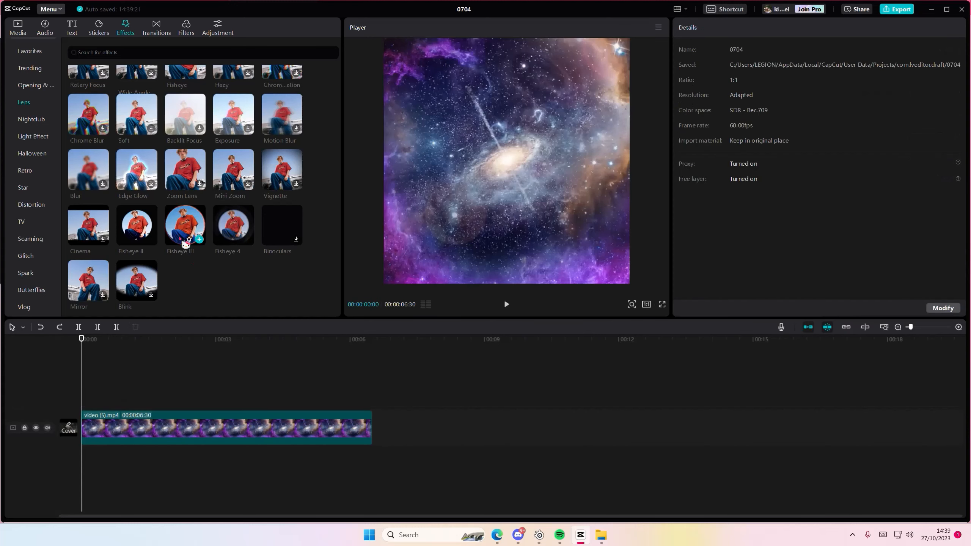
- Place the Fisheye III effect above the galaxy clip and extend it to the clip's end
left_click_drag(186, 244, 84, 402)
left_click_drag(217, 411, 320, 402)
- Combine the galaxy clip and its Fisheye III effect into a compound clip and scale it down to 56%
right_click(319, 413)
left_click(350, 461)
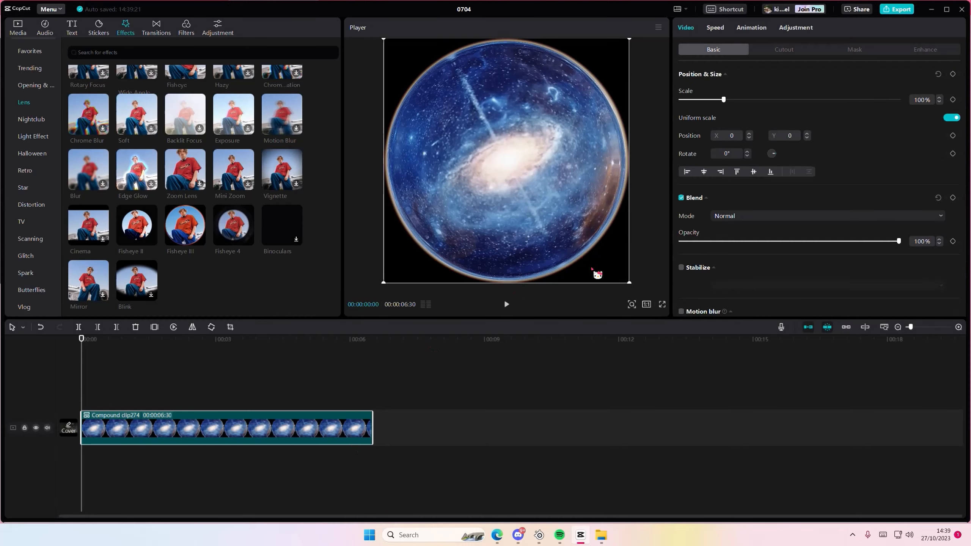
left_click_drag(631, 286, 545, 235)
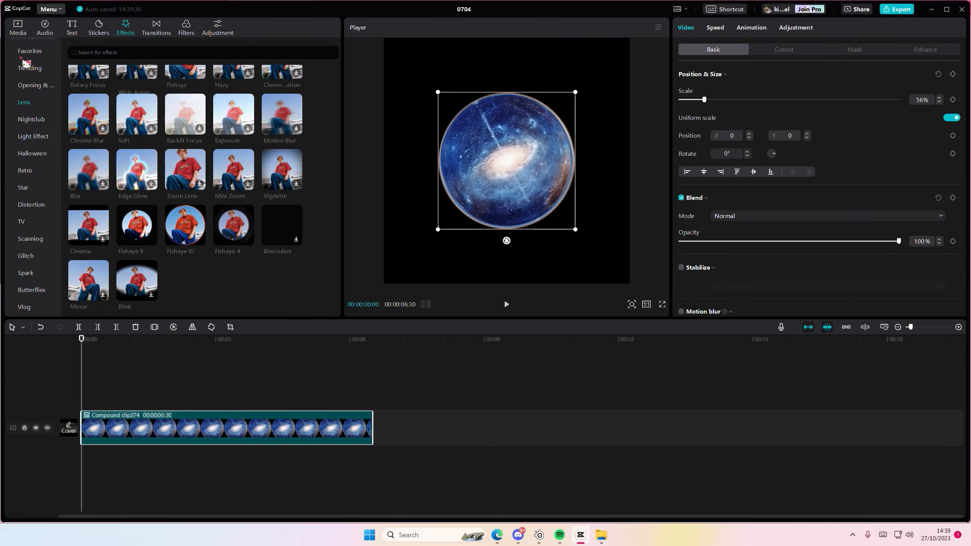
- Add the solid yellow background from the library above the planet clip and stretch it to the same start and end
scroll(52, 150, "up", 1)
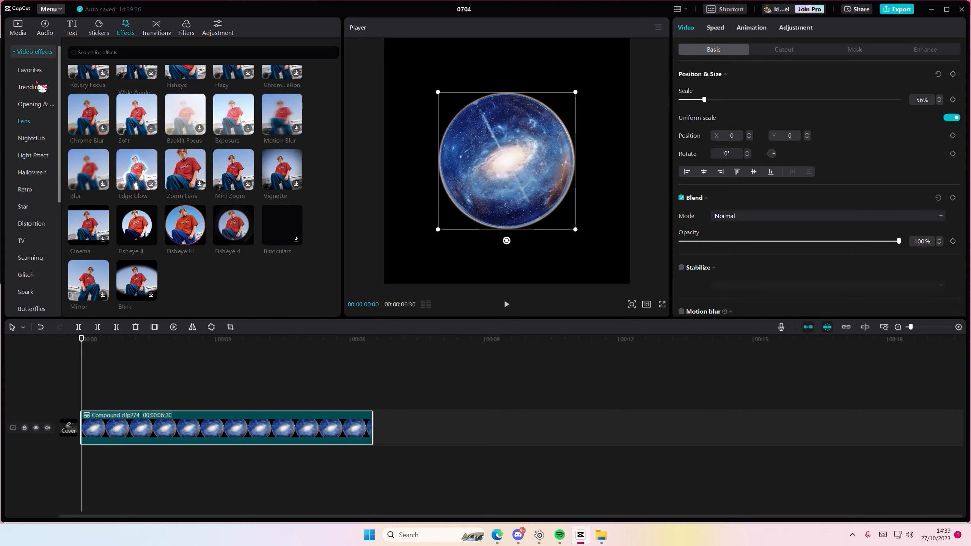
left_click(27, 53)
left_click(19, 29)
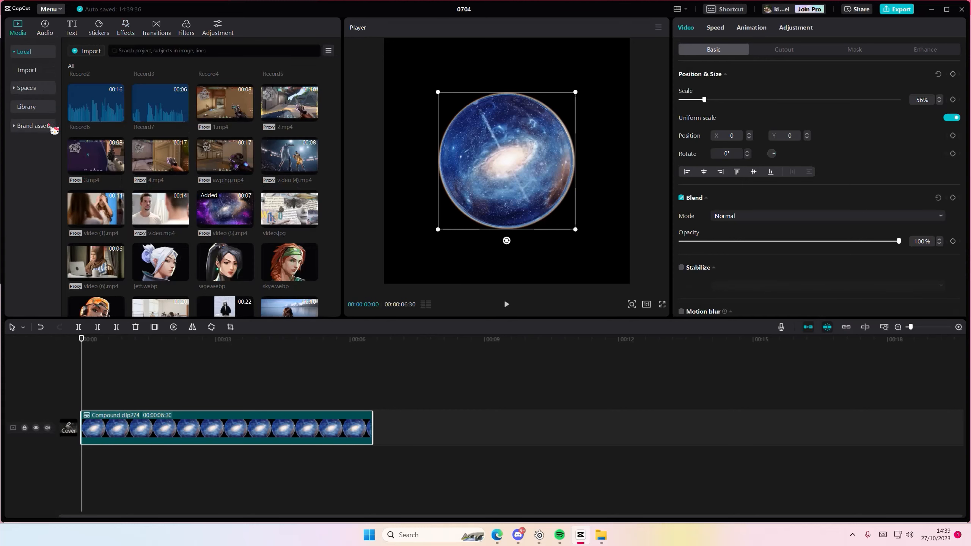
left_click(42, 111)
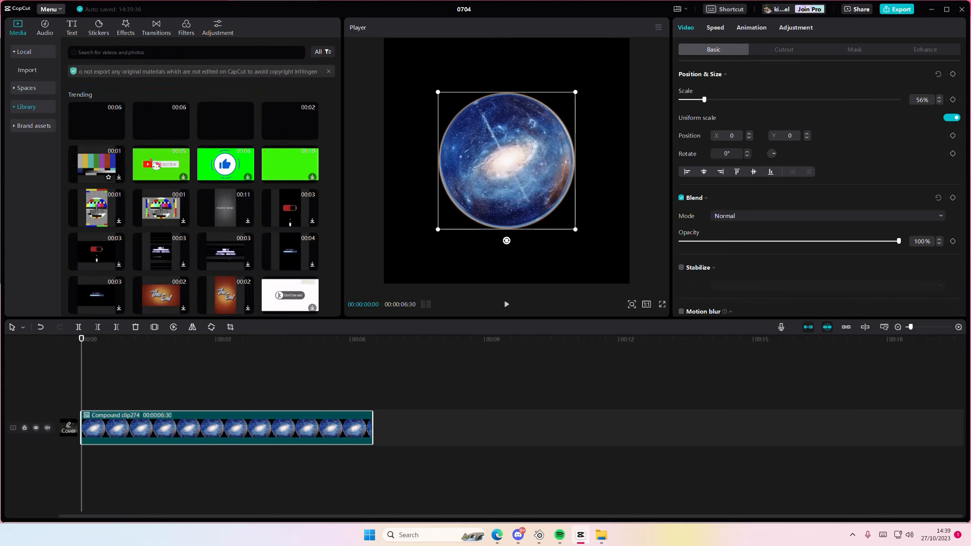
scroll(207, 190, "down", 8)
scroll(207, 190, "down", 12)
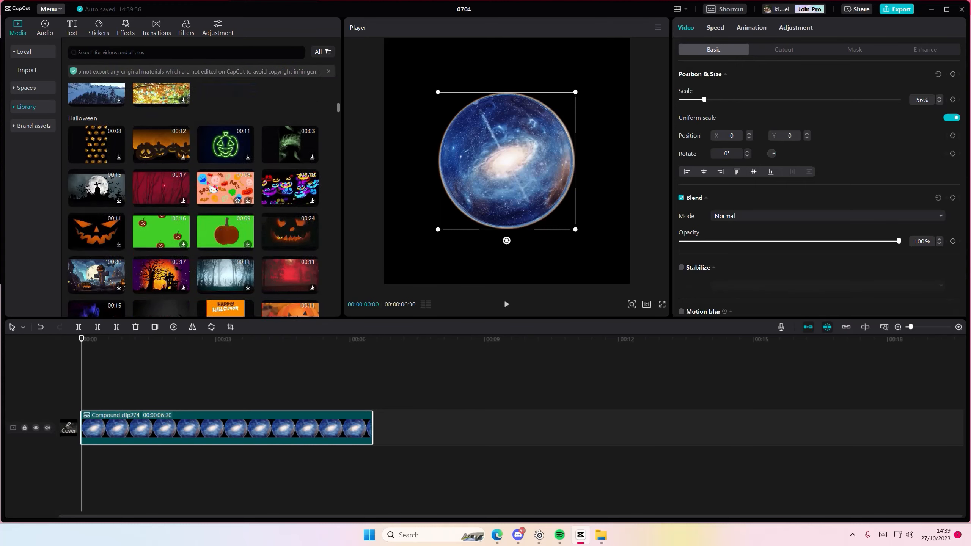
scroll(220, 190, "down", 10)
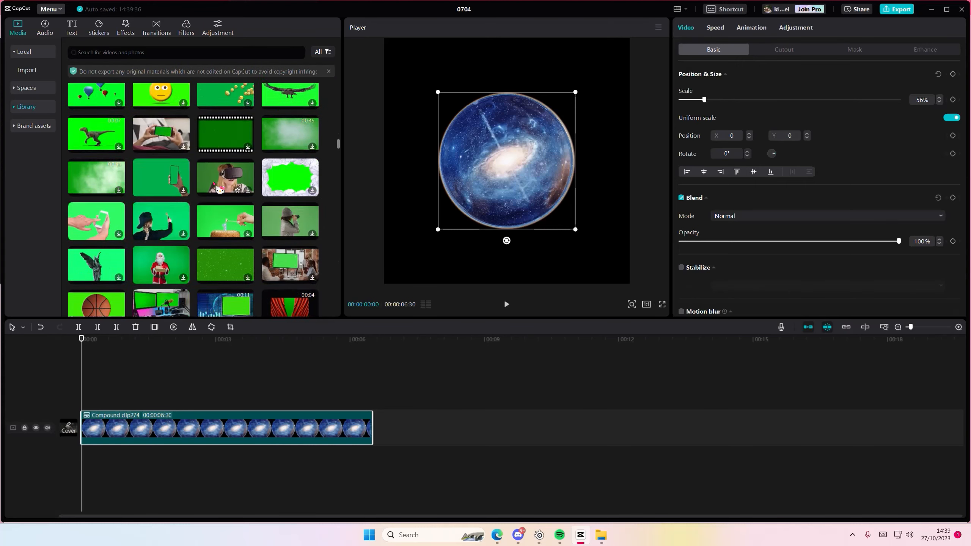
left_click_drag(220, 234, 362, 394)
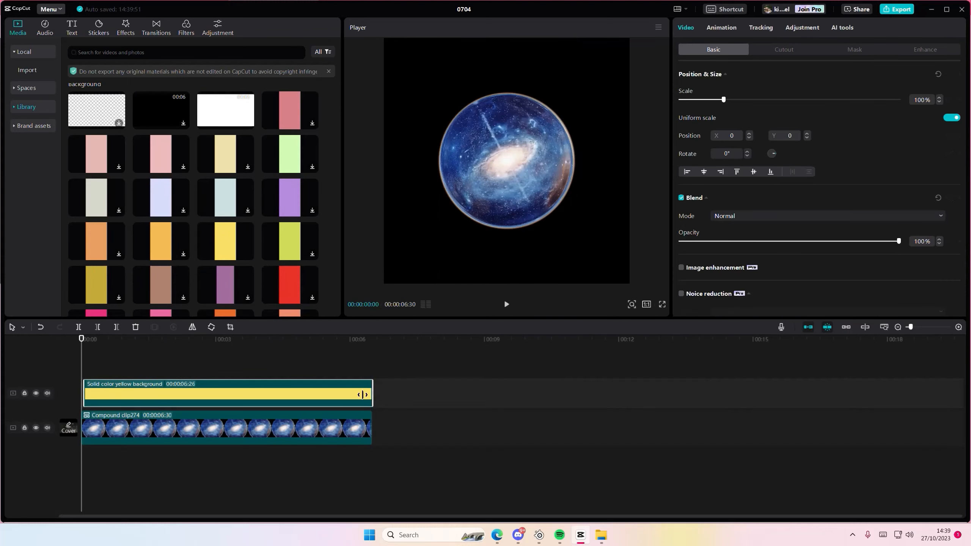
left_click_drag(85, 388, 66, 391)
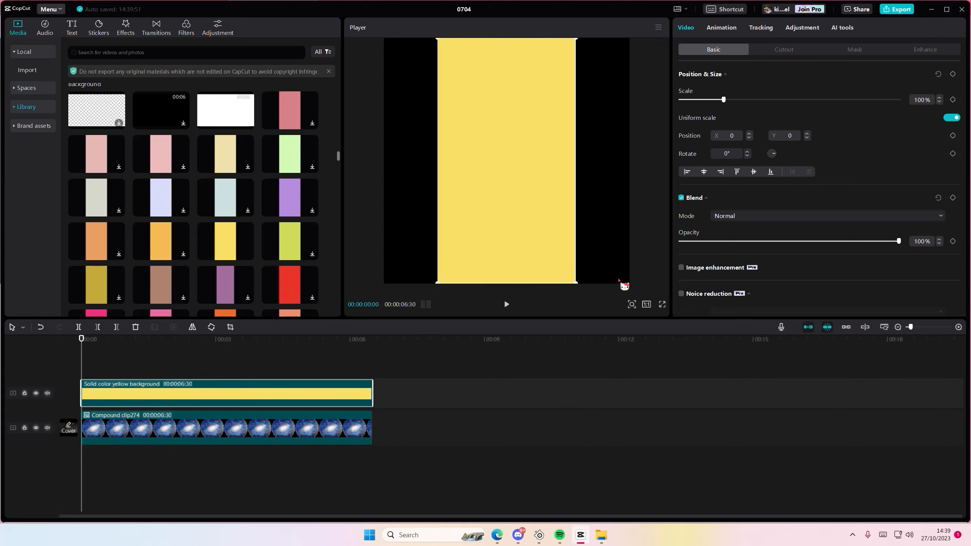
- Enlarge the yellow background and give it a circle mask of about 199 × 198 that covers the planet
left_click_drag(579, 281, 711, 390)
left_click(856, 51)
left_click(813, 98)
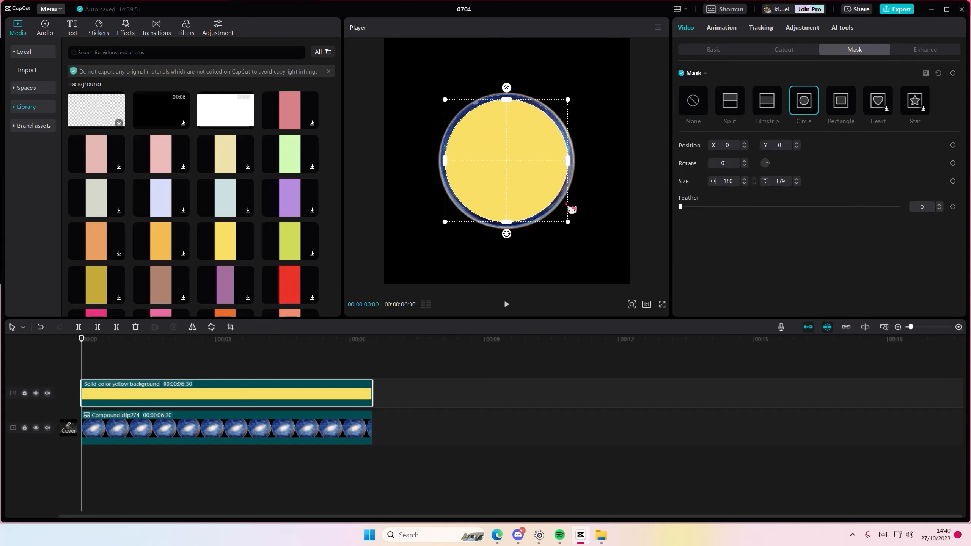
left_click_drag(569, 224, 576, 230)
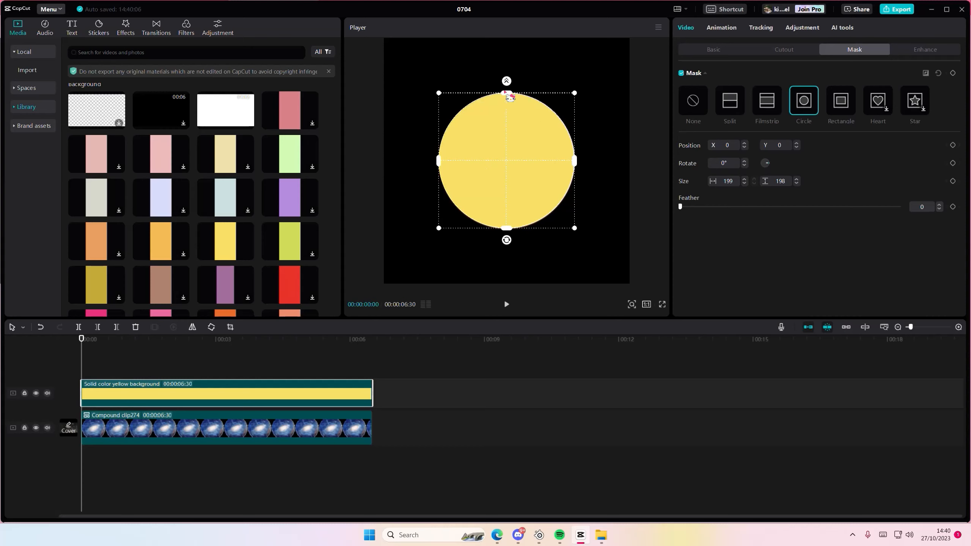
- Turn the masked yellow circle into a compound clip and apply an inverted circle mask to it
right_click(220, 394)
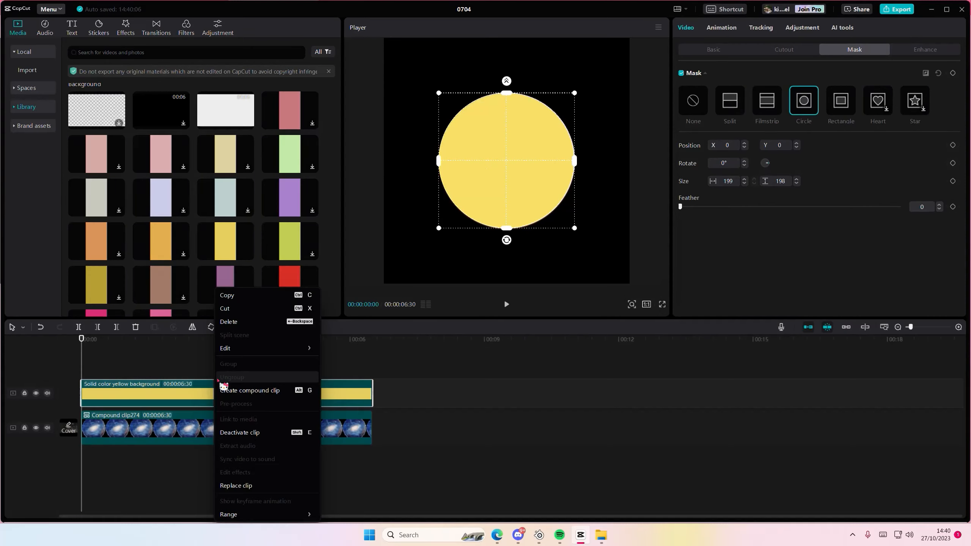
left_click(241, 394)
left_click(804, 106)
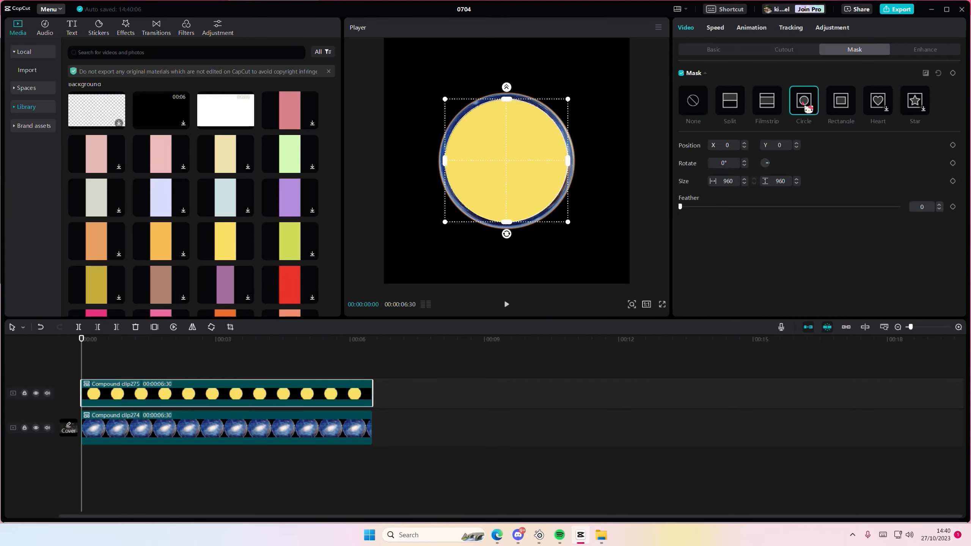
left_click(925, 72)
- Enlarge the inverted mask to 1055 × 1055, move it to X 36, Y -53 and feather it by 3
left_click_drag(542, 174, 543, 169)
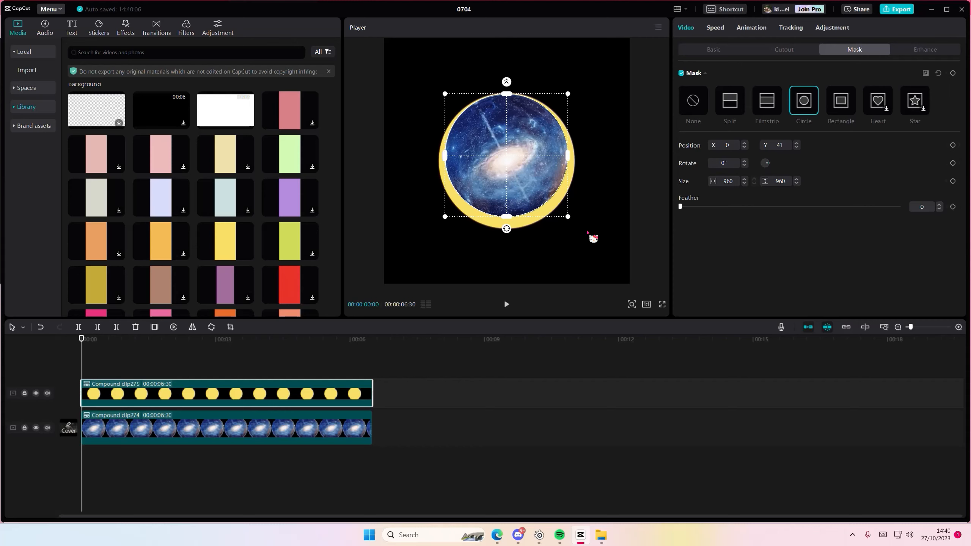
left_click_drag(568, 95, 565, 89)
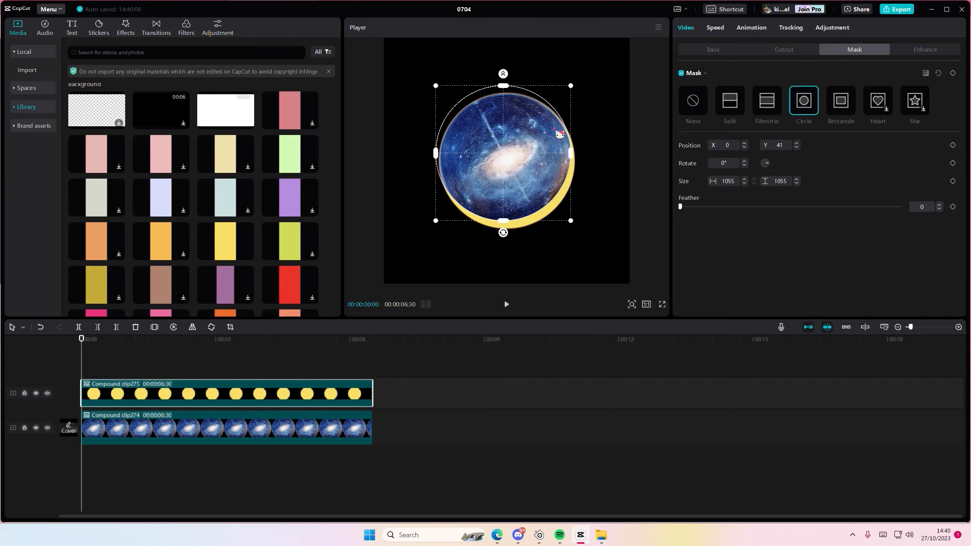
left_click_drag(548, 131, 565, 145)
mouse_move(534, 101)
left_mouse_down()
mouse_move(522, 95)
mouse_move(543, 112)
left_mouse_up()
- Try adjusting the yellow compound clip's opacity and return it to 100%
left_click_drag(256, 366, 111, 357)
left_click(228, 386)
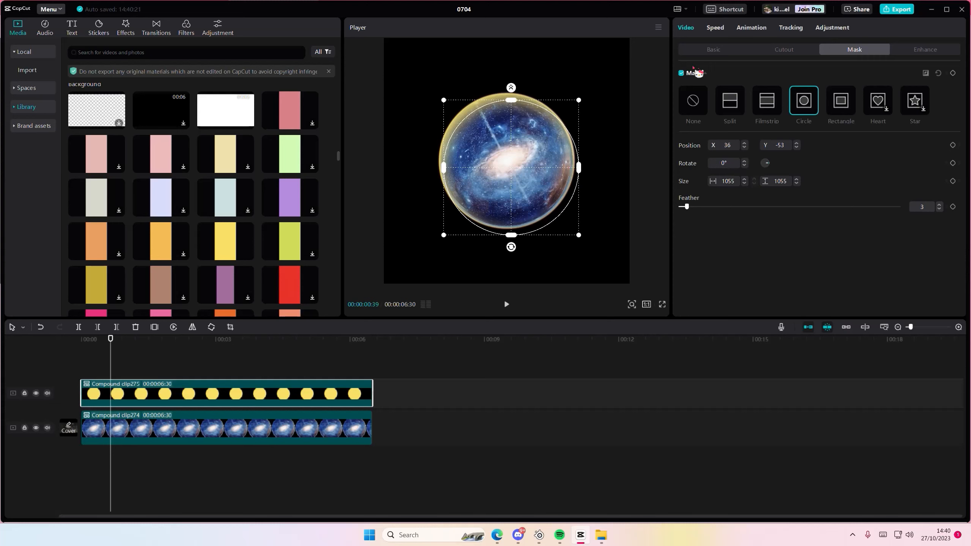
left_click(713, 49)
mouse_move(892, 241)
left_mouse_down()
mouse_move(715, 241)
mouse_move(860, 269)
mouse_move(899, 241)
mouse_move(659, 260)
mouse_move(900, 245)
left_mouse_up()
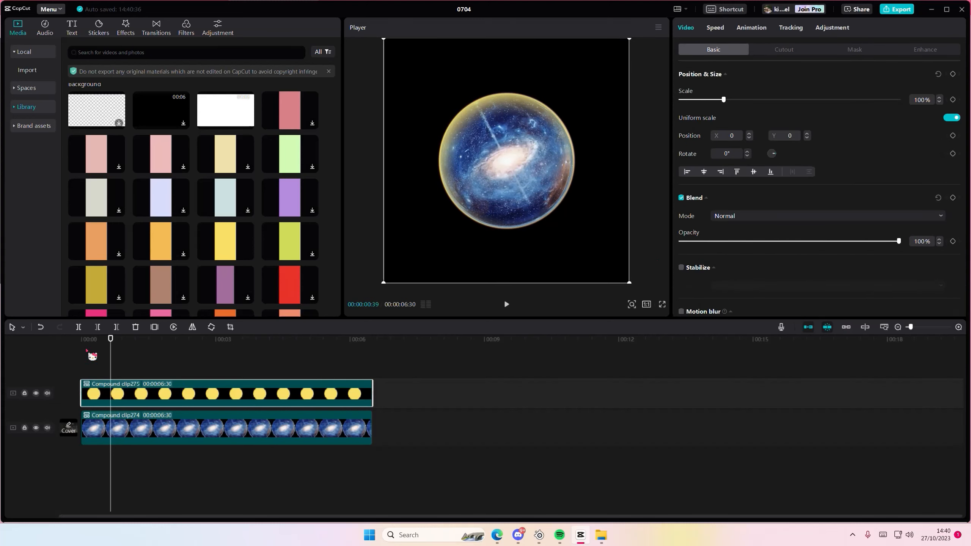
- Add the black background from the library on a track above the yellow compound clip, starting at 0
left_click(135, 371)
scroll(195, 257, "down", 5)
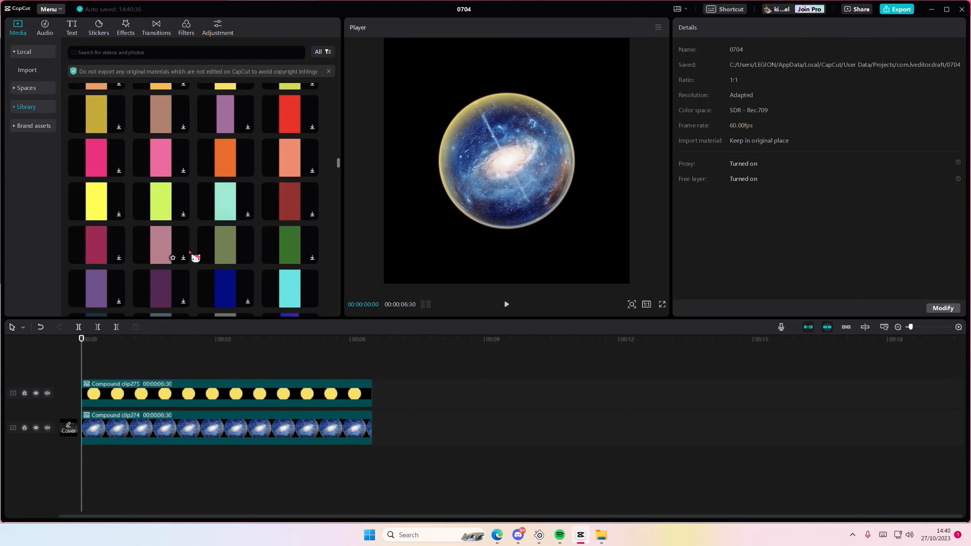
scroll(195, 257, "down", 2)
scroll(195, 258, "up", 4)
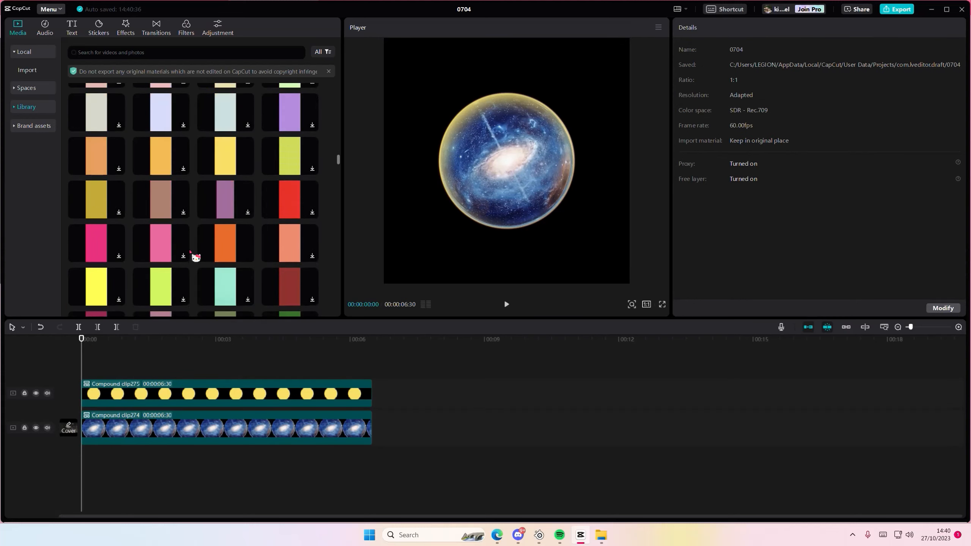
scroll(202, 198, "up", 4)
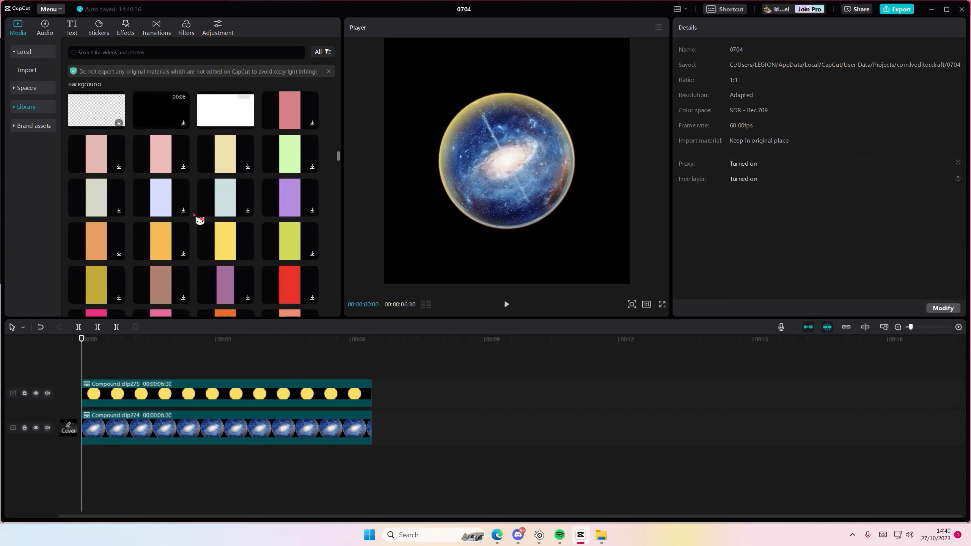
left_click_drag(160, 153, 189, 339)
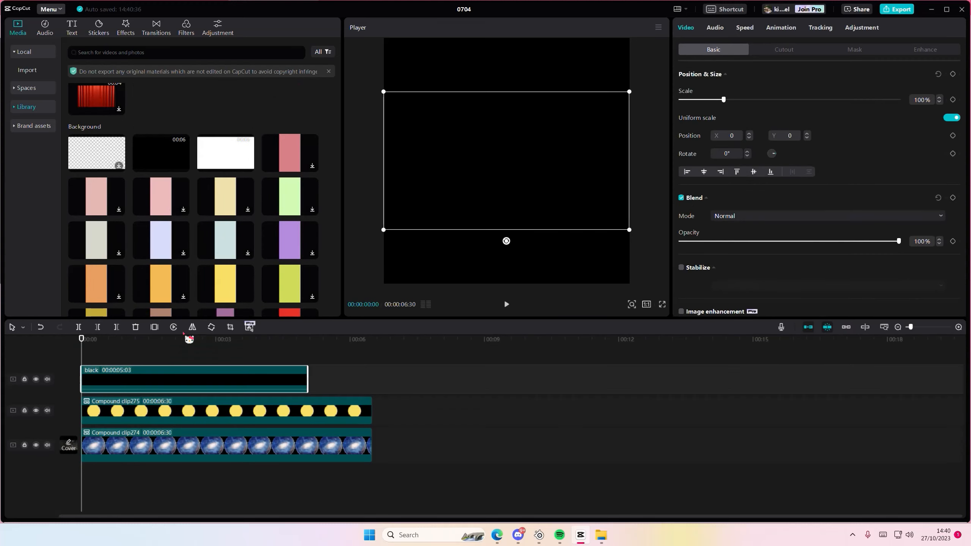
left_click(187, 361)
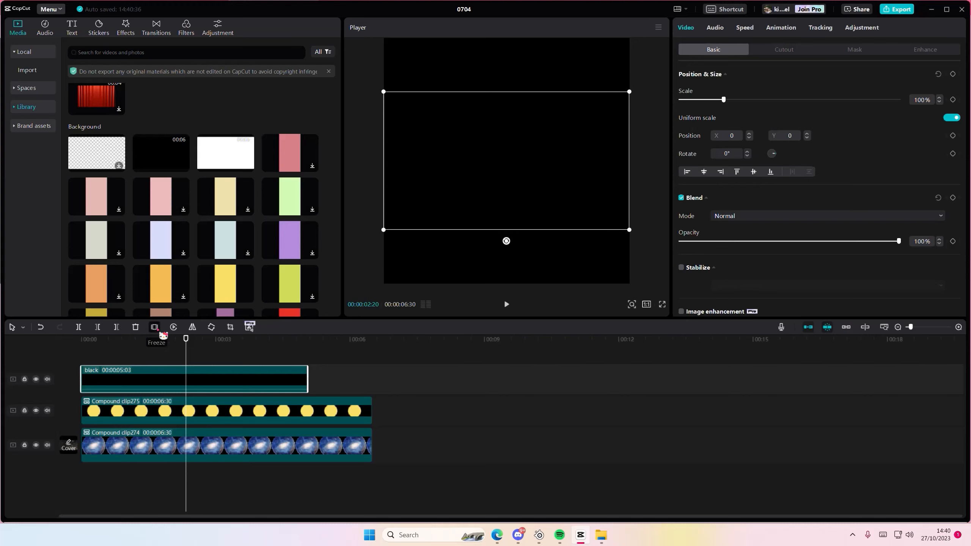
- Freeze a frame of the black clip, delete the leftover parts, and place the freeze clip at 0 with a 6:30 duration
left_click(158, 329)
left_click(157, 377)
key("Delete")
left_click_drag(336, 378, 347, 378)
key("Delete")
left_click_drag(187, 383, 29, 392)
left_click_drag(320, 372, 376, 377)
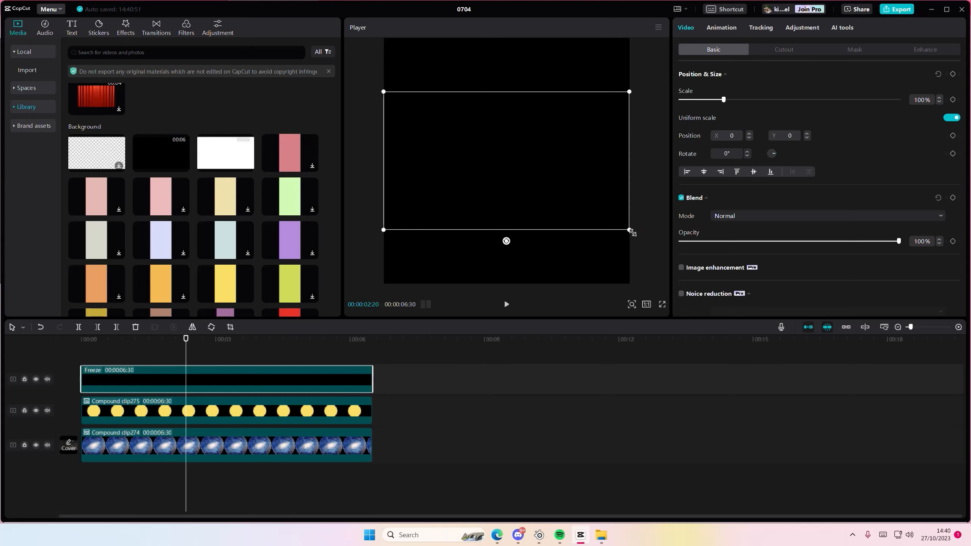
- Scale the black freeze clip to 178% and give it a circle mask enlarged to cover the whole sphere
left_click_drag(631, 232, 757, 339)
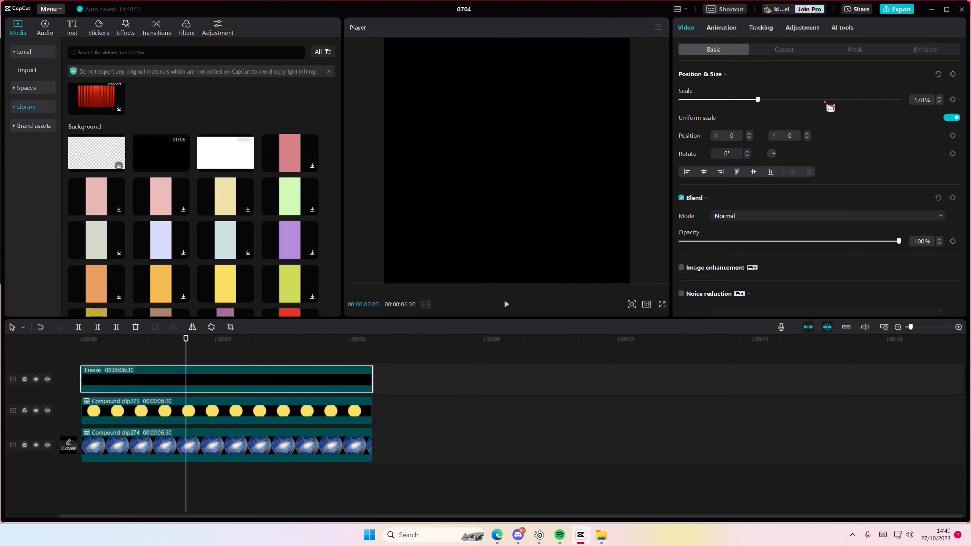
left_click(849, 53)
left_click(804, 101)
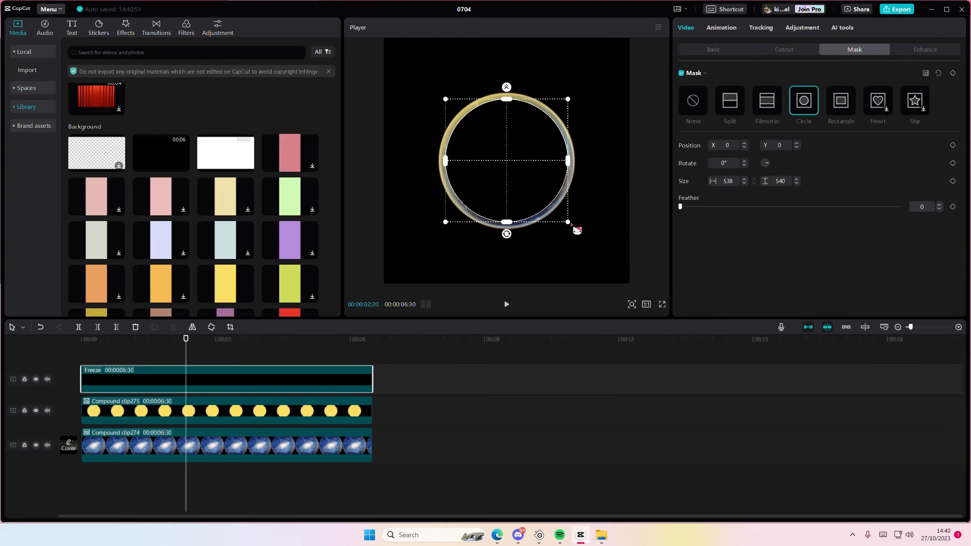
left_click_drag(572, 226, 580, 236)
- Set the canvas of the galaxy compound clip to a white colour background
left_click(236, 443)
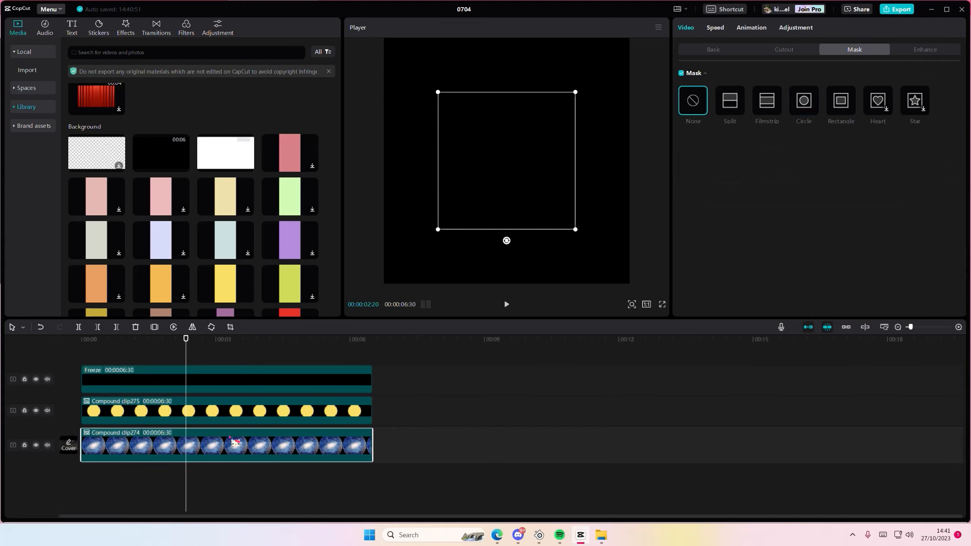
left_click(713, 49)
scroll(721, 237, "down", 5)
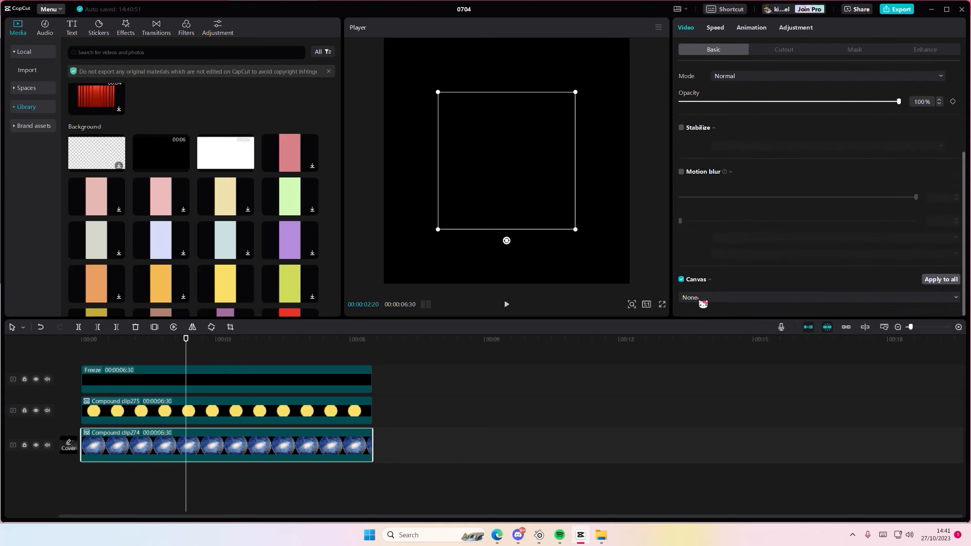
left_click(699, 298)
left_click(707, 342)
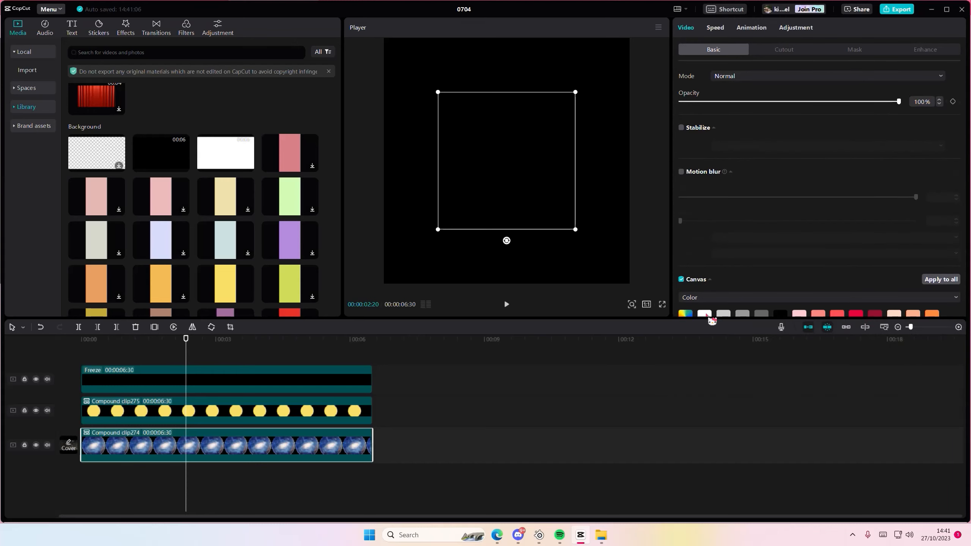
left_click(705, 314)
- Reduce the black freeze clip's scale to 166% to fit the sphere's outline
left_click(296, 388)
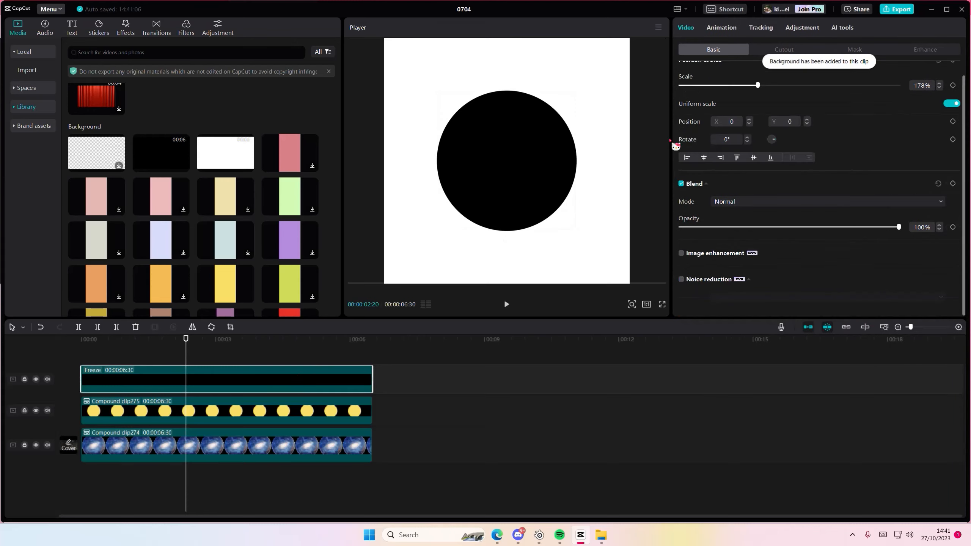
mouse_move(755, 86)
left_mouse_down()
mouse_move(739, 88)
mouse_move(756, 93)
left_mouse_up()
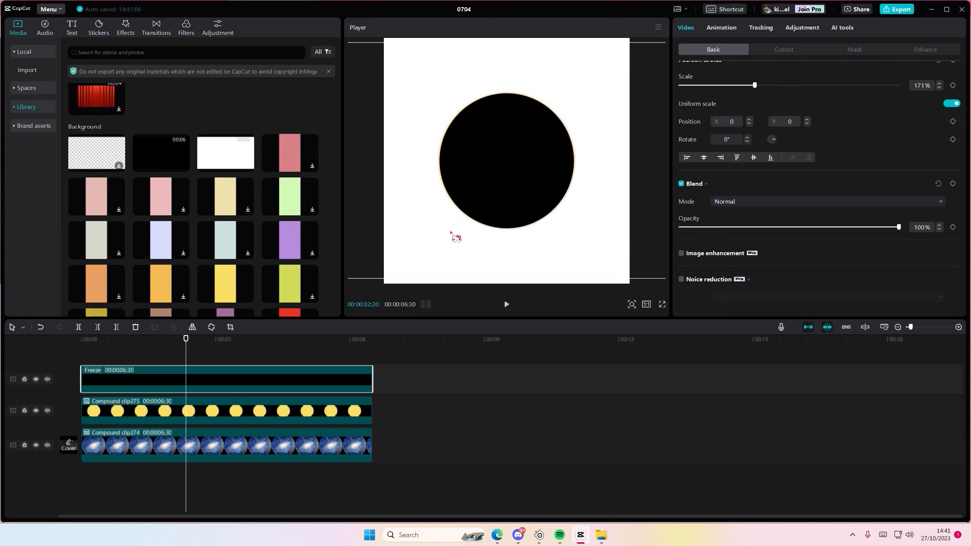
left_click(752, 86)
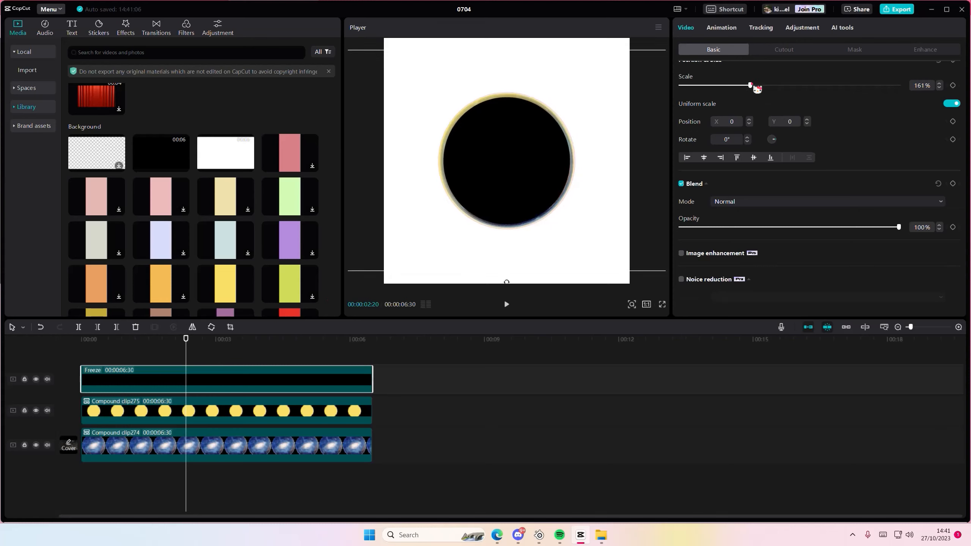
- Turn the black freeze clip into a compound clip and apply an inverted circle mask to it
right_click(262, 367)
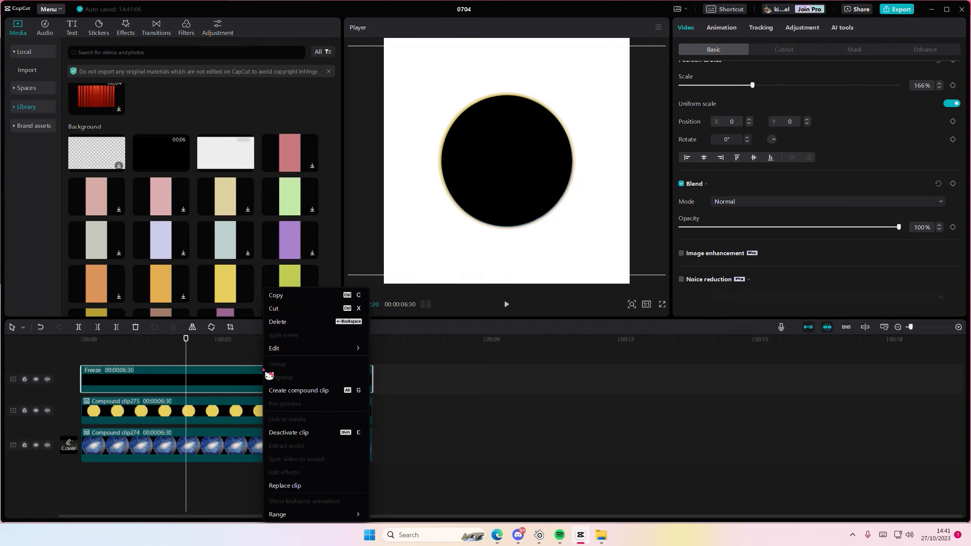
left_click(293, 389)
left_click(856, 52)
left_click(813, 105)
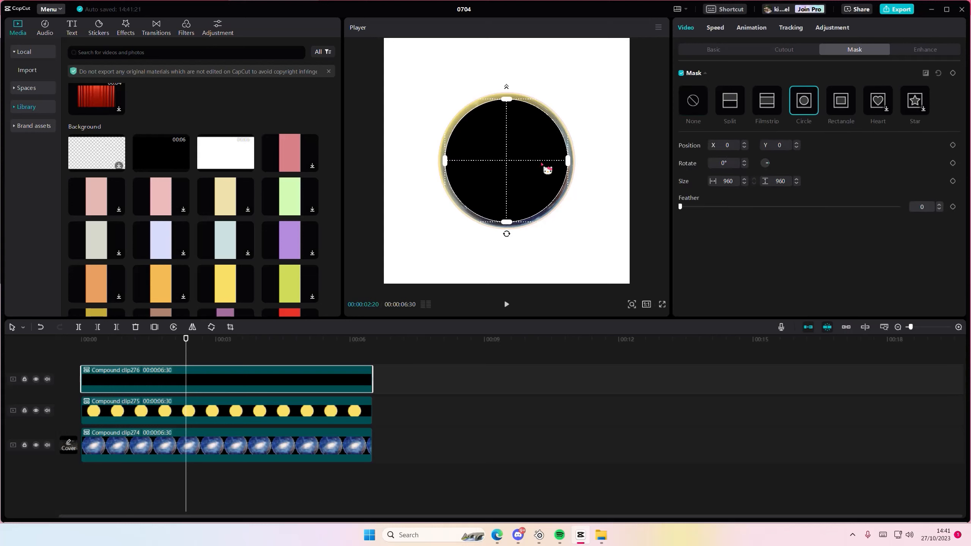
left_click(926, 78)
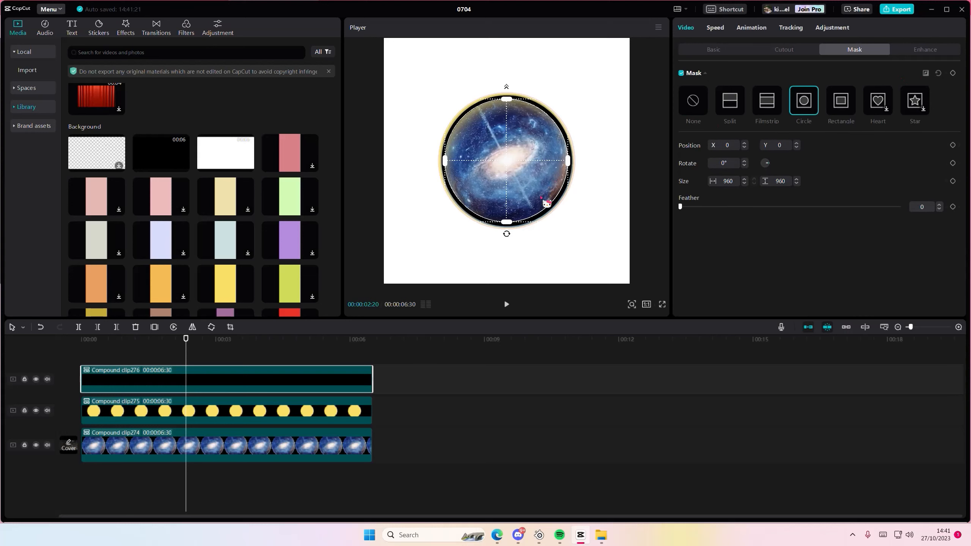
- Enlarge the inverted mask to 1102 × 1102, shift it toward the sphere's upper left, feather it by 3 and keep the opacity at 100%
left_click_drag(541, 198, 584, 207)
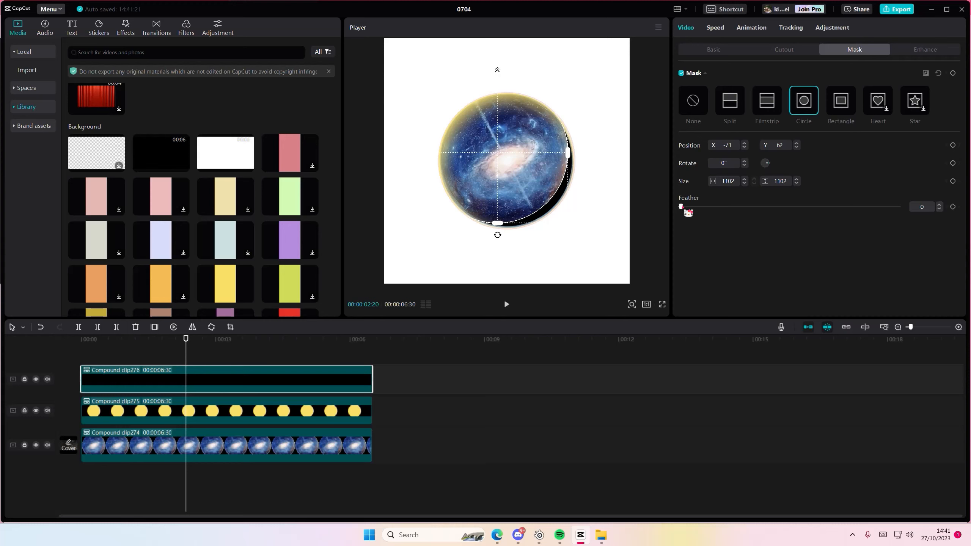
left_click_drag(686, 210, 690, 212)
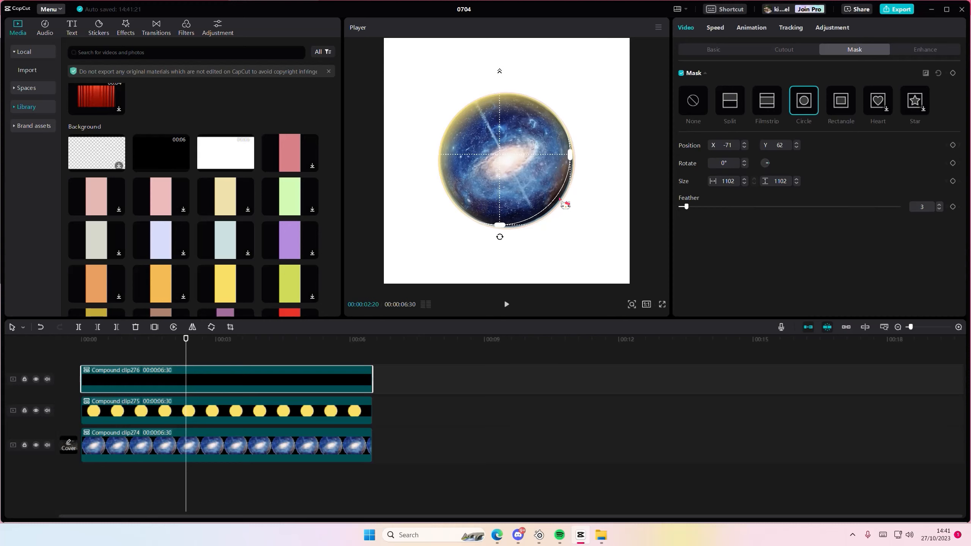
left_click(713, 50)
left_click_drag(867, 241, 891, 241)
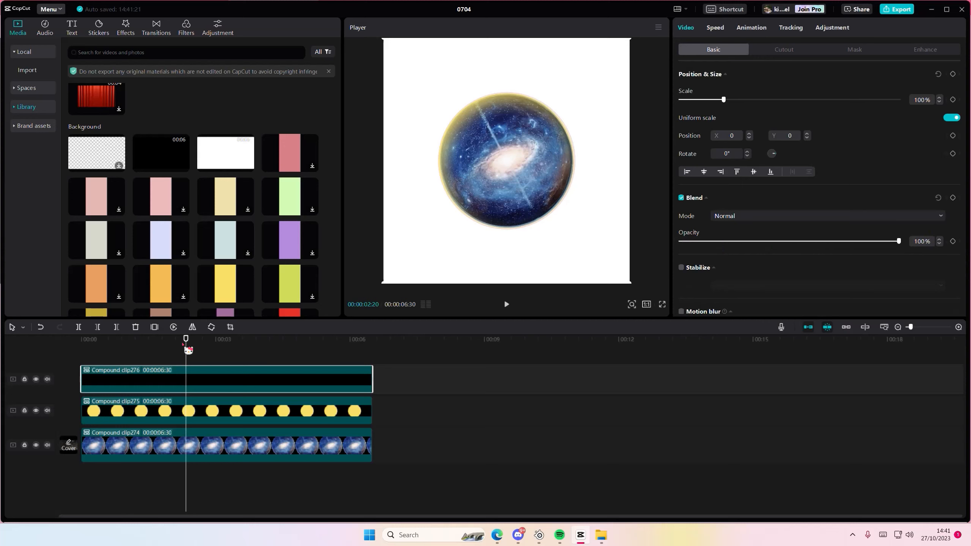
- Duplicate the black compound clip on a track above, starting at 0, and undo the compounding of the copy
left_click_drag(184, 344, 24, 346)
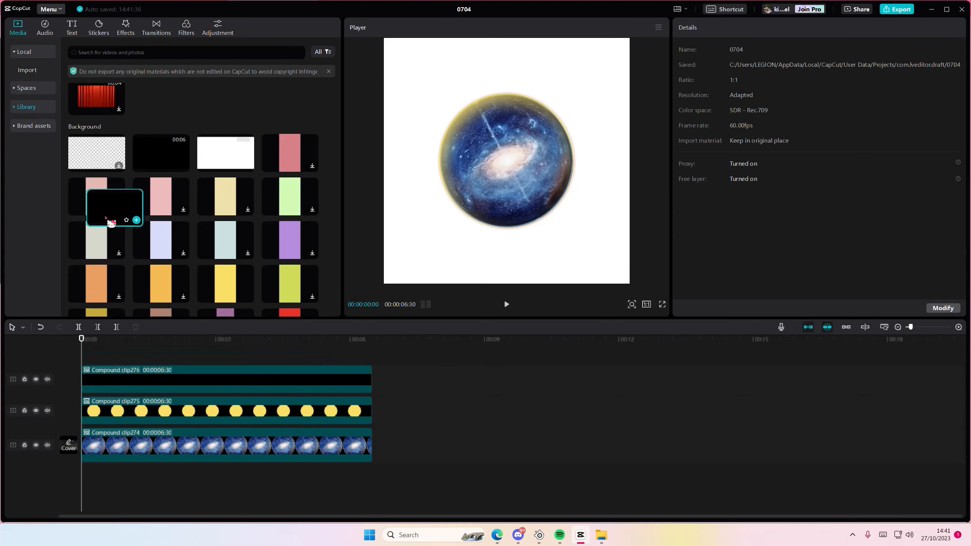
left_click(166, 379)
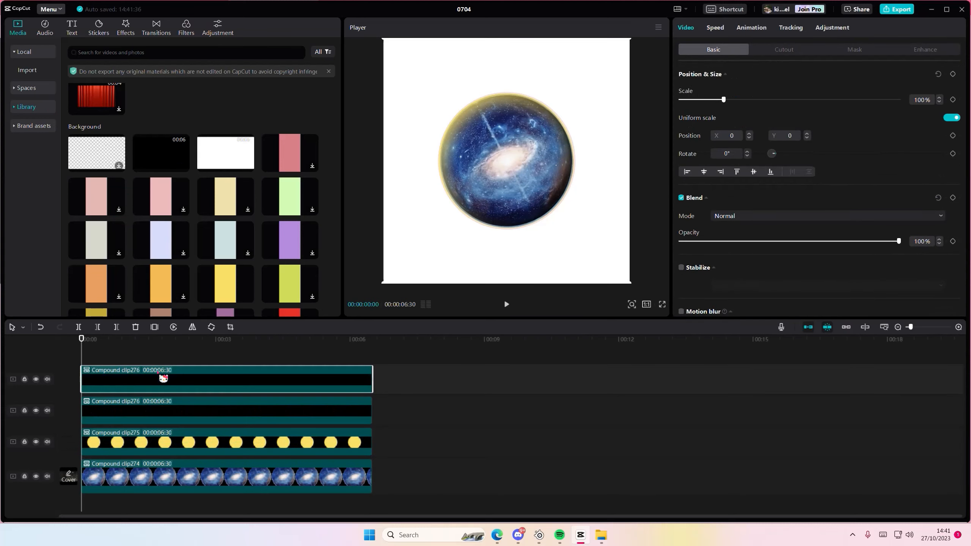
right_click(160, 370)
left_click(209, 392)
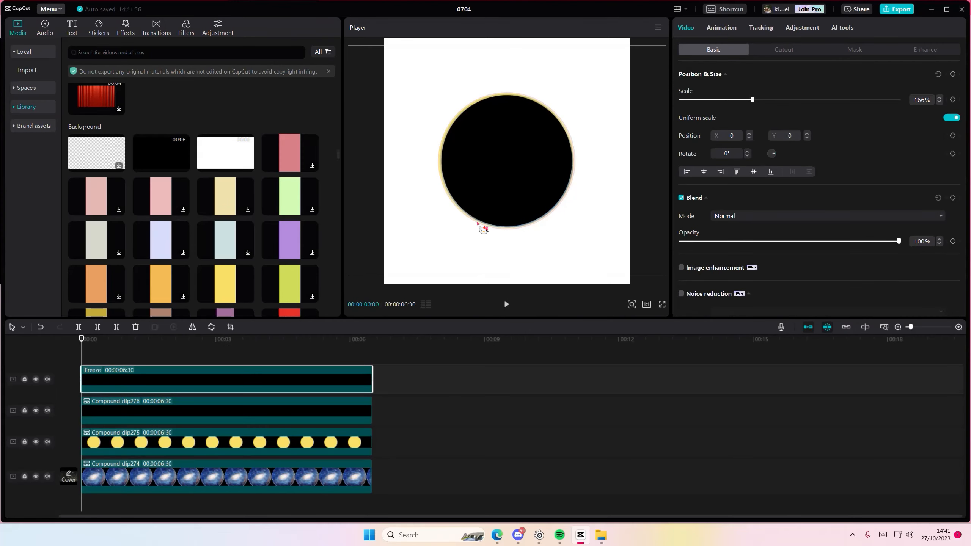
- Reshape the copy's circle mask into a flat ellipse of 614 × 110 at X -20, Y -323, under the sphere
left_click(856, 50)
left_click_drag(555, 149, 542, 201)
left_click_drag(519, 145, 513, 232)
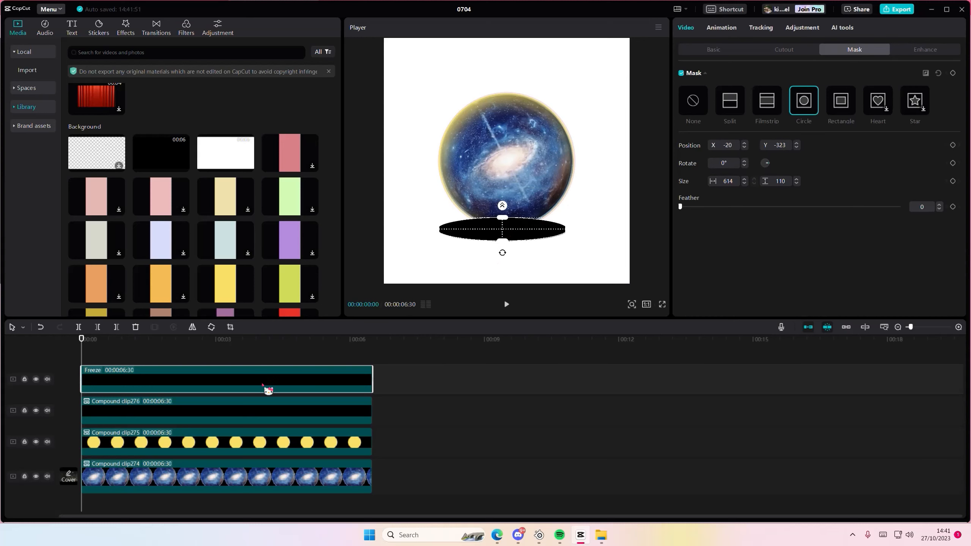
- Move the black ellipse clip to the lowest track beneath the galaxy compound clip, with both clips starting at 0
left_click_drag(266, 389, 228, 514)
left_click_drag(271, 482, 317, 468)
left_click(415, 448)
key("Home")
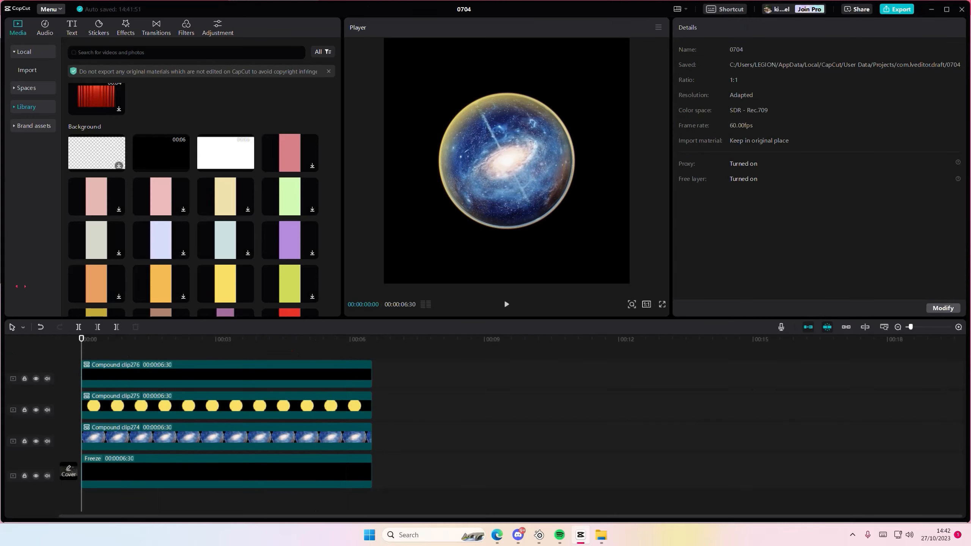
- Add the solid purple background as the lowest layer, extend it to 6:30 and enlarge it to fill the frame
left_click_drag(273, 246, 373, 455)
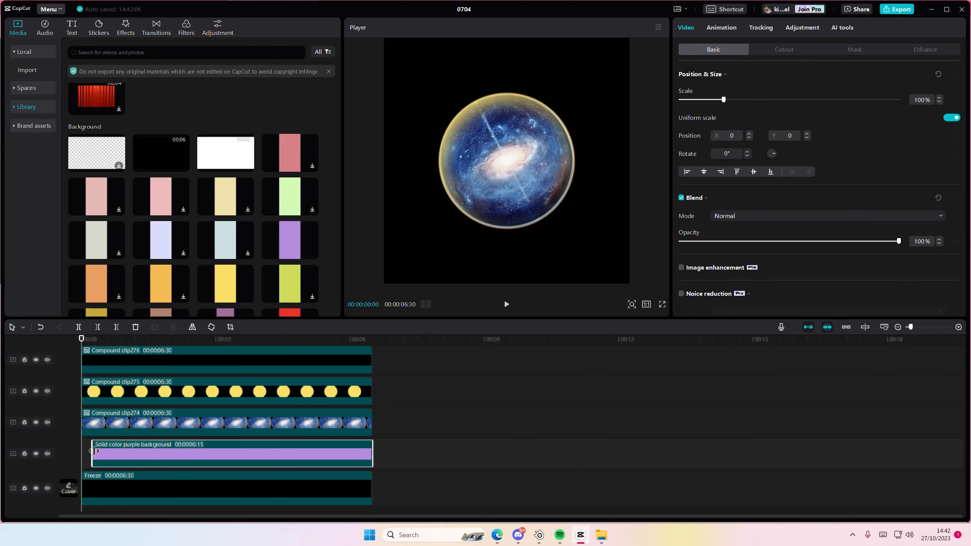
left_click_drag(95, 451, 85, 451)
left_click_drag(127, 485, 121, 457)
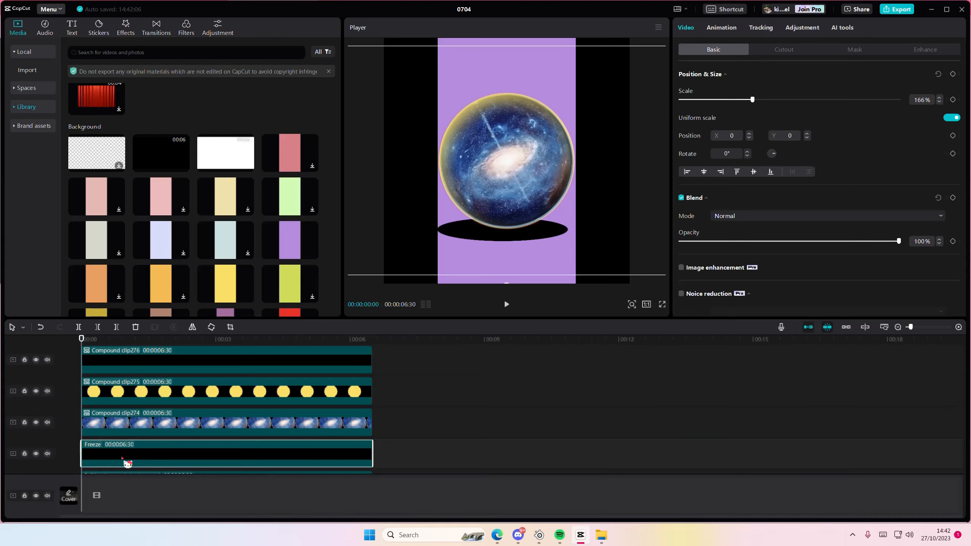
left_click(139, 471)
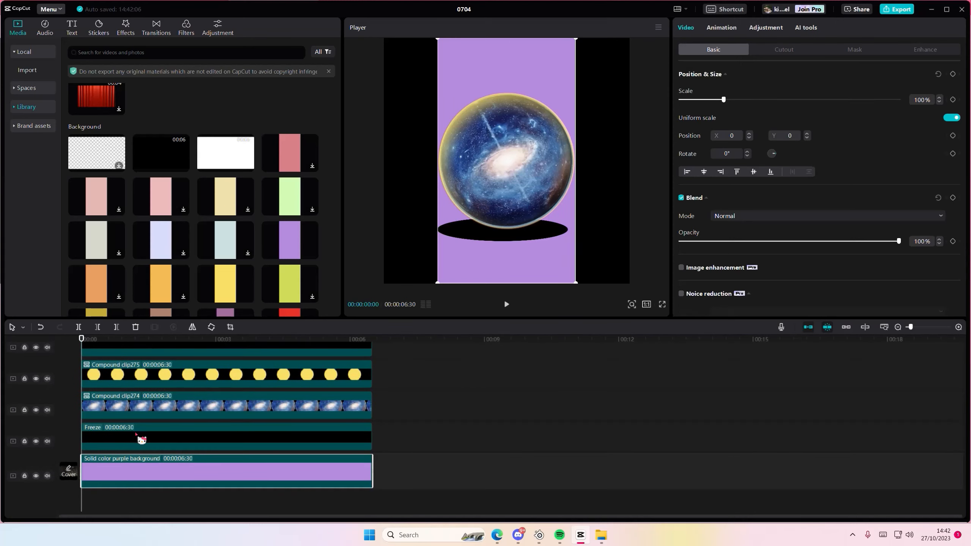
left_click_drag(575, 281, 765, 443)
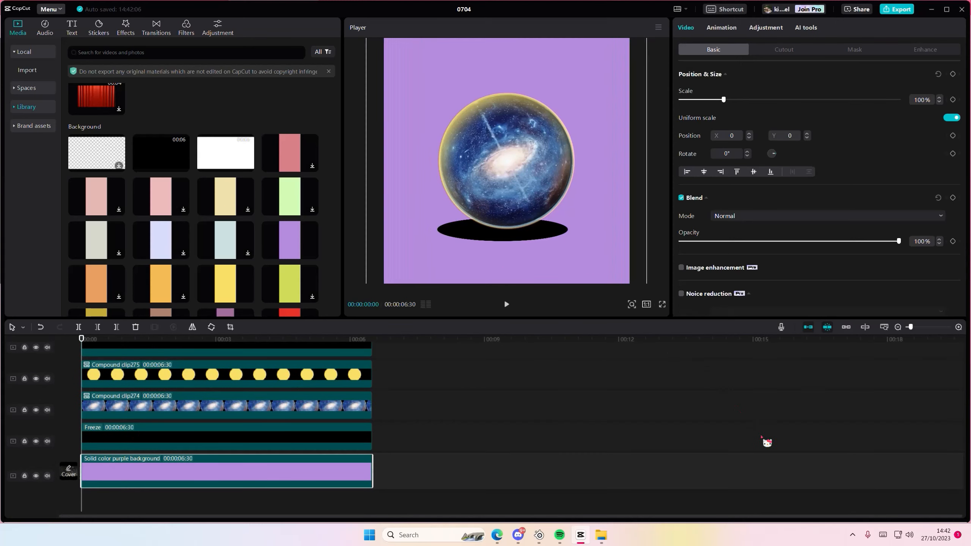
- Feather the black ellipse's mask by 13, resize it to 518 × 93 and move it to X 50, Y -323
left_click(219, 431)
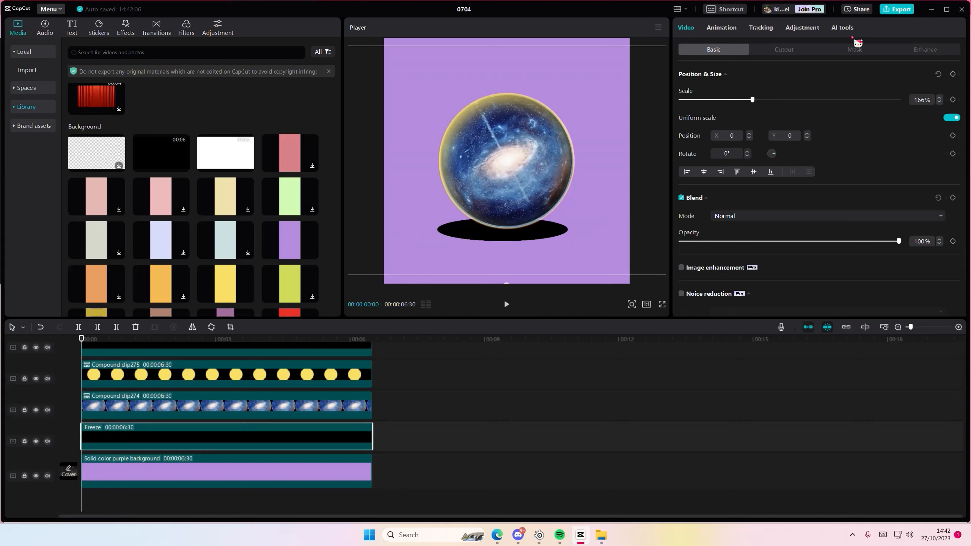
left_click(847, 51)
left_click_drag(510, 239, 551, 240)
left_click_drag(527, 207, 527, 203)
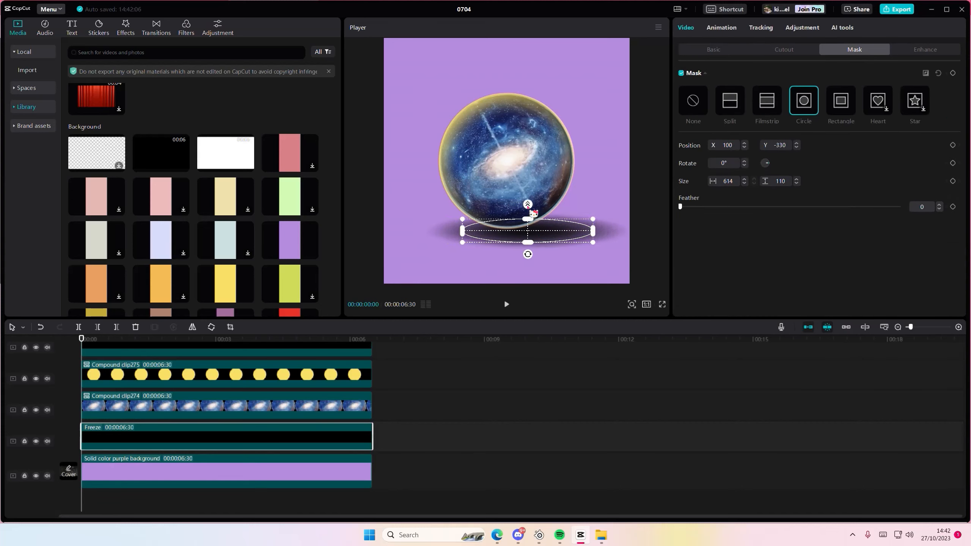
left_click_drag(595, 245, 572, 240)
left_click(409, 354)
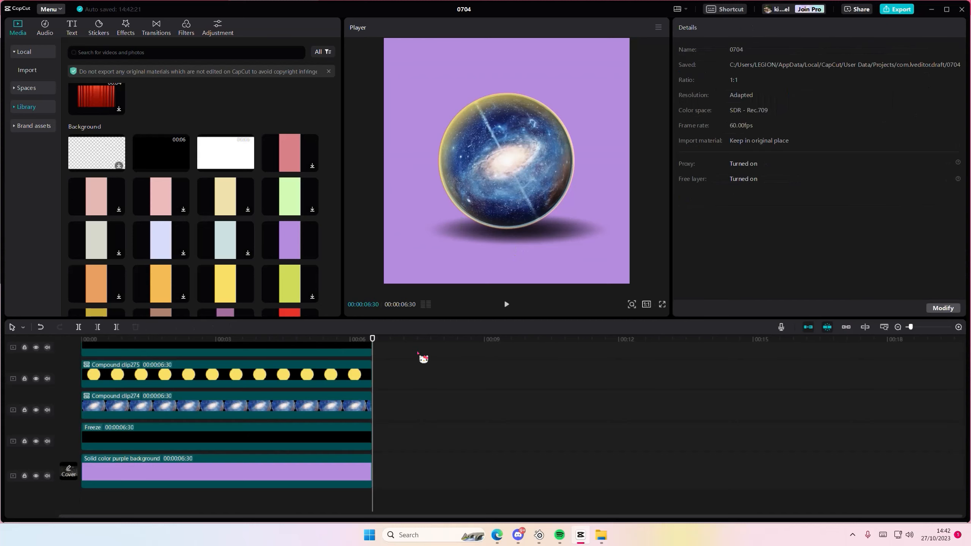
- Return the playhead to 0 and increase the shadow ellipse's mask feather to 30
left_click_drag(362, 354, 8, 353)
scroll(168, 362, "down", 2)
left_click(197, 440)
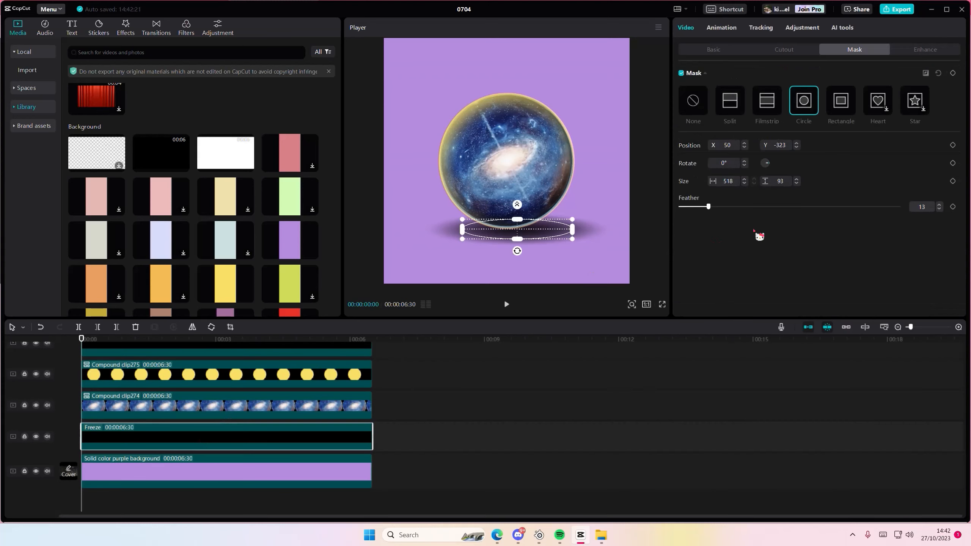
left_click_drag(707, 210, 749, 218)
scroll(384, 393, "up", 1)
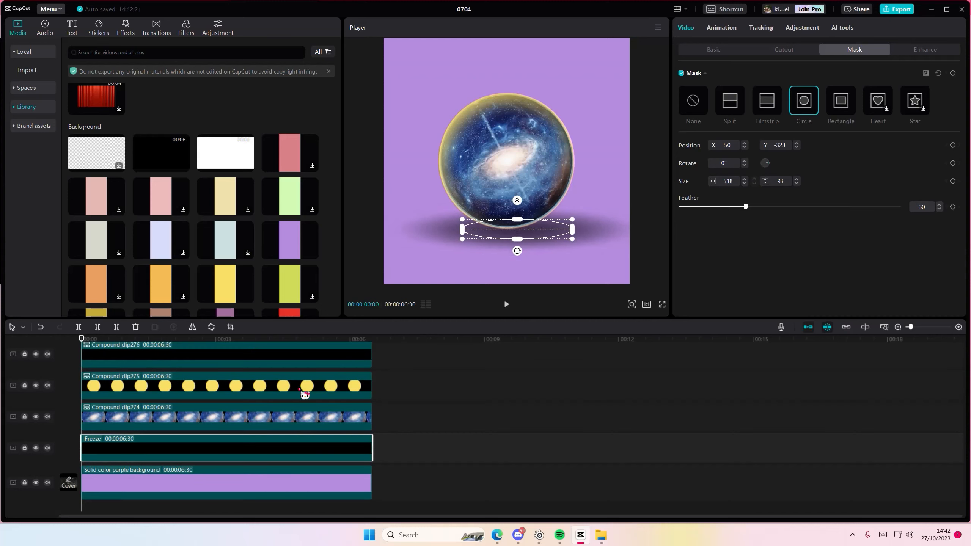
scroll(363, 398, "up", 1)
left_click(424, 403)
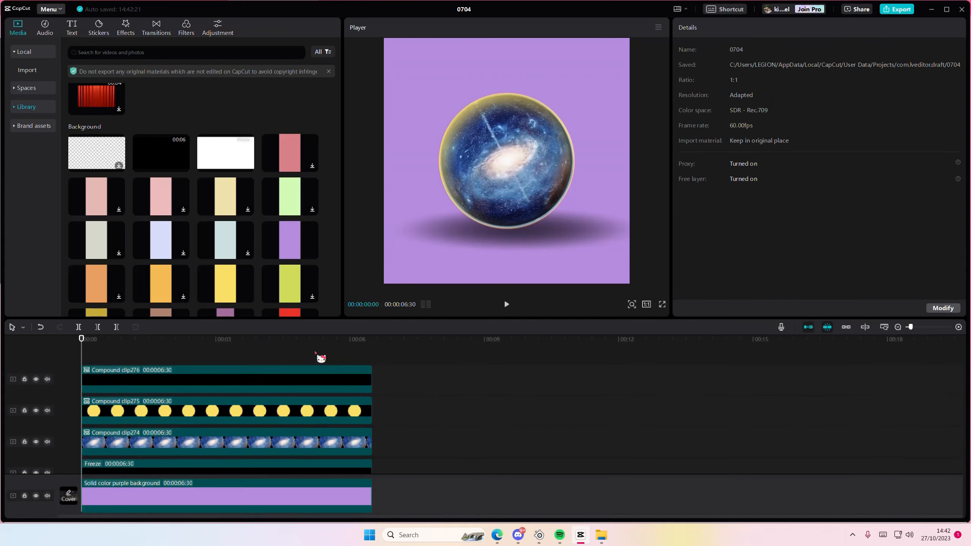
- Duplicate the shadow clip on a track above and shrink the copy's mask to 264 × 47
scroll(202, 424, "down", 1)
left_click(203, 443)
key("ctrl+c")
key("ctrl+v")
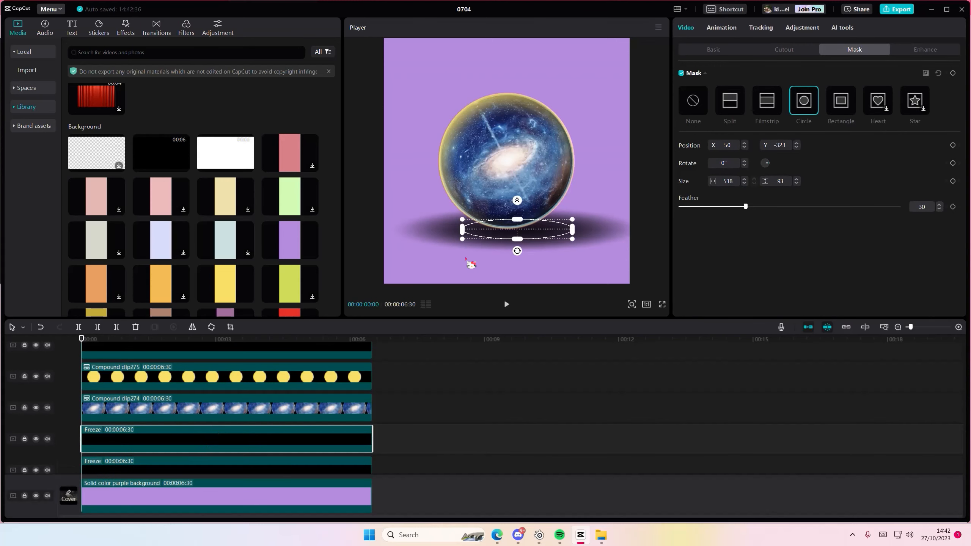
left_click_drag(576, 241, 543, 239)
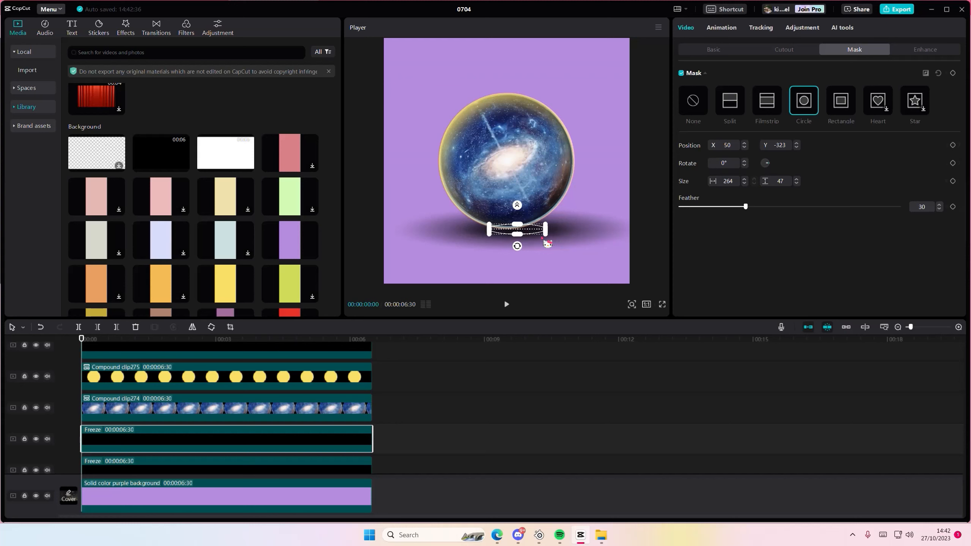
- Play the finished composition from the start to preview it
left_click(463, 379)
scroll(463, 379, "up", 3)
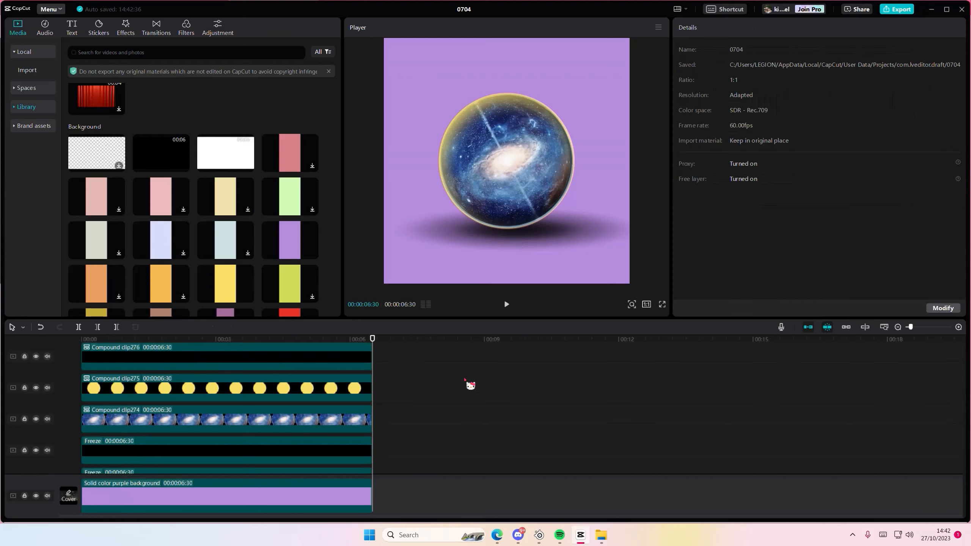
left_click_drag(373, 343, 34, 359)
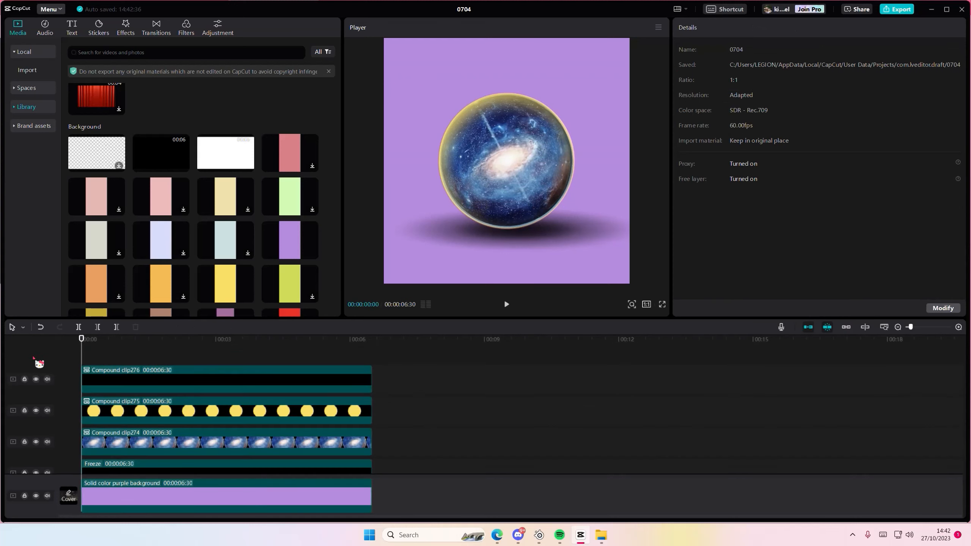
left_click(506, 304)
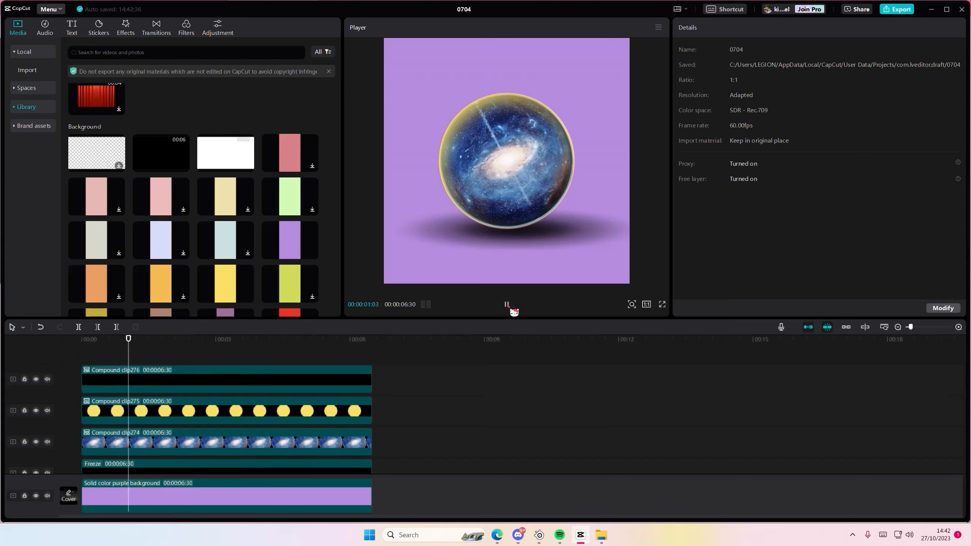